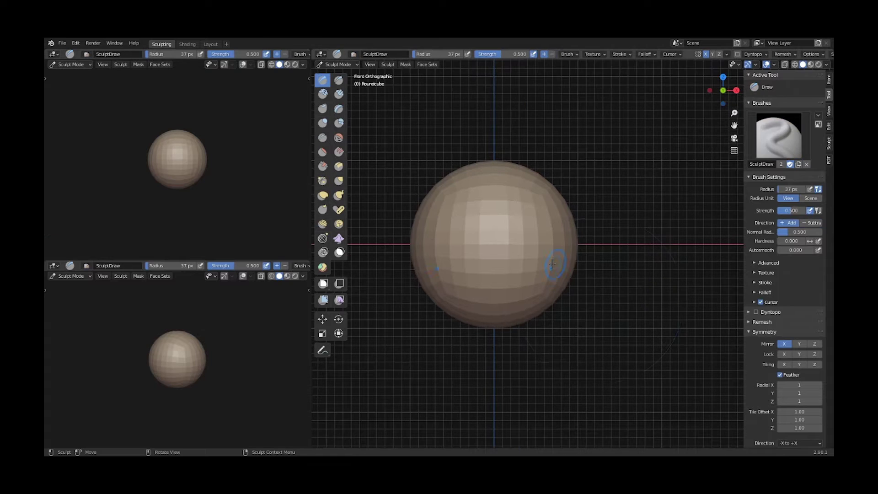
# - Grab the sphere wider on both sides into a cap-shaped head
pyautogui.moveTo(575, 260); pyautogui.dragTo(536, 315)
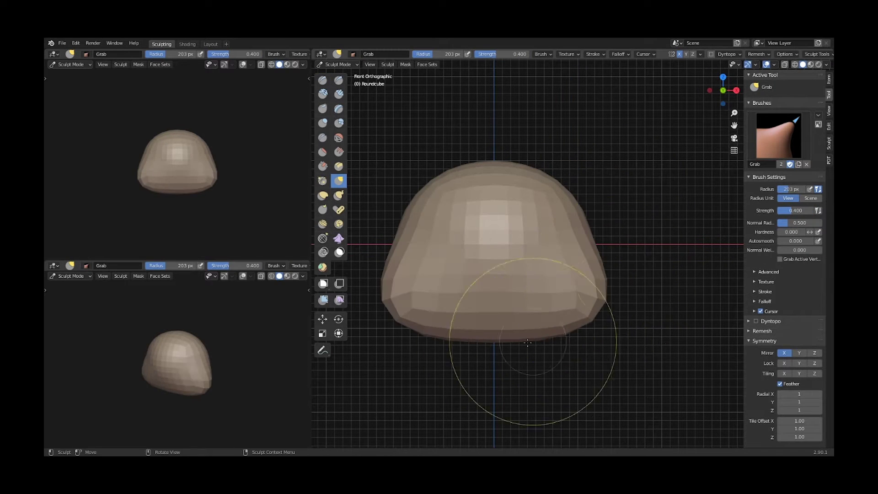
pyautogui.keyDown('alt'); pyautogui.moveTo(631, 239); pyautogui.dragTo(584, 253, button='middle'); pyautogui.keyUp('alt')
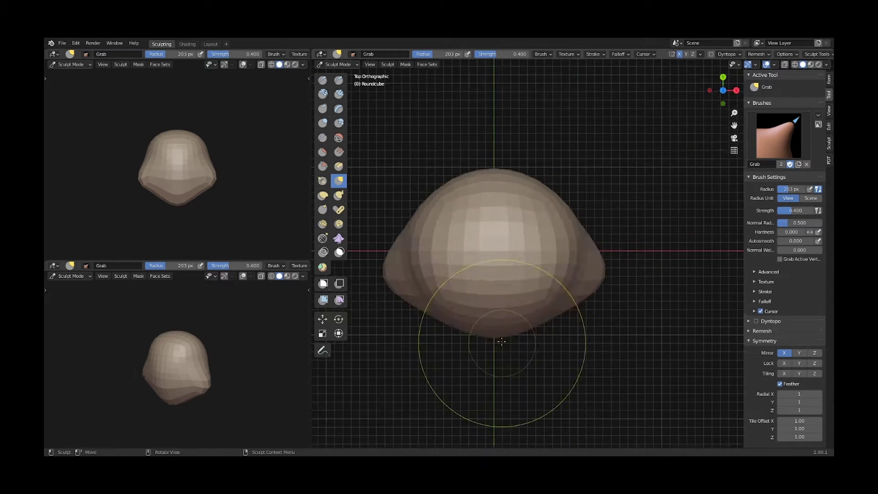
pyautogui.scroll(-1, 584, 254)
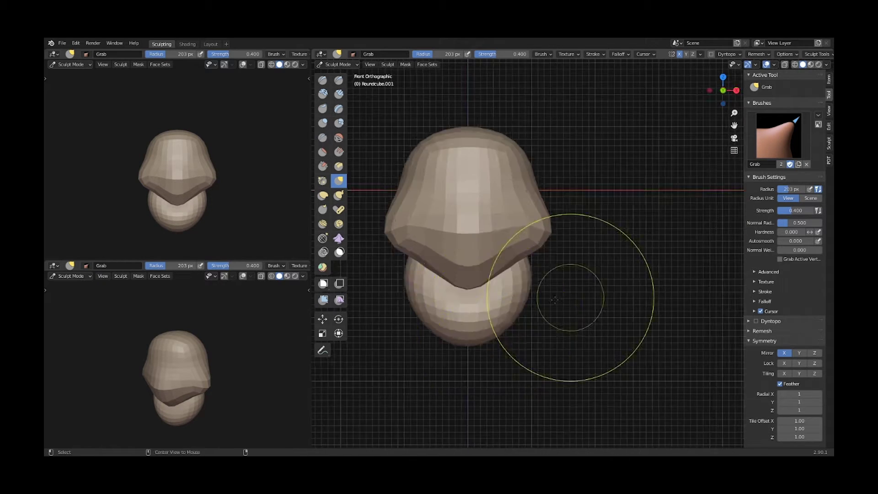
# - Pull the lower lobe down and back into a longer, rounded torso and belly
pyautogui.press('KP_3')
pyautogui.moveTo(554, 300); pyautogui.dragTo(489, 324)
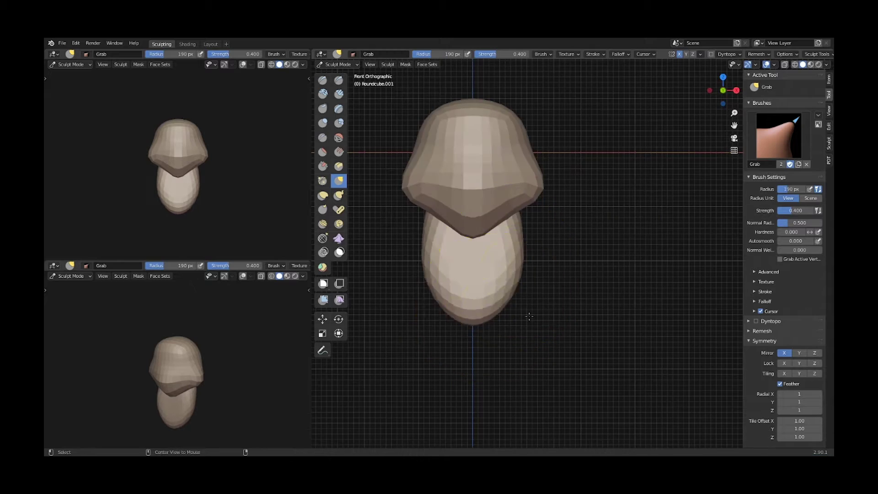
pyautogui.press('KP_3')
pyautogui.moveTo(520, 304)
pyautogui.mouseDown()
pyautogui.moveTo(588, 337)
pyautogui.moveTo(539, 309)
pyautogui.mouseUp()
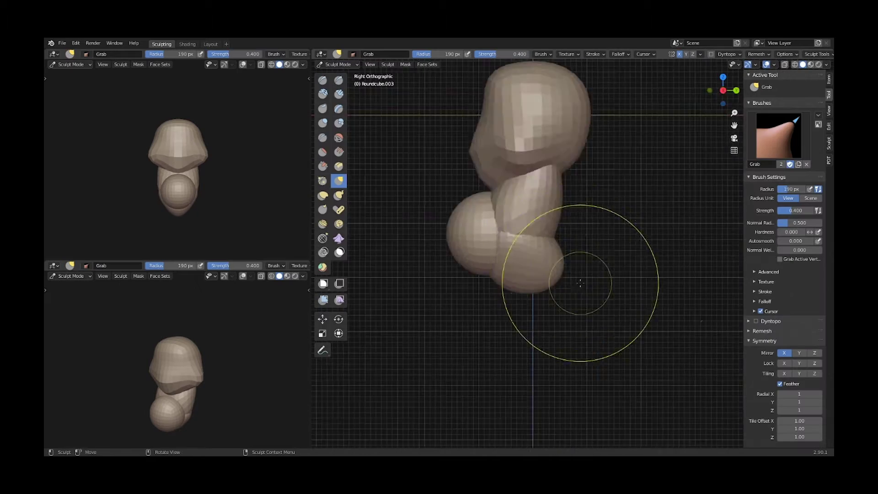
pyautogui.scroll(2, 580, 283)
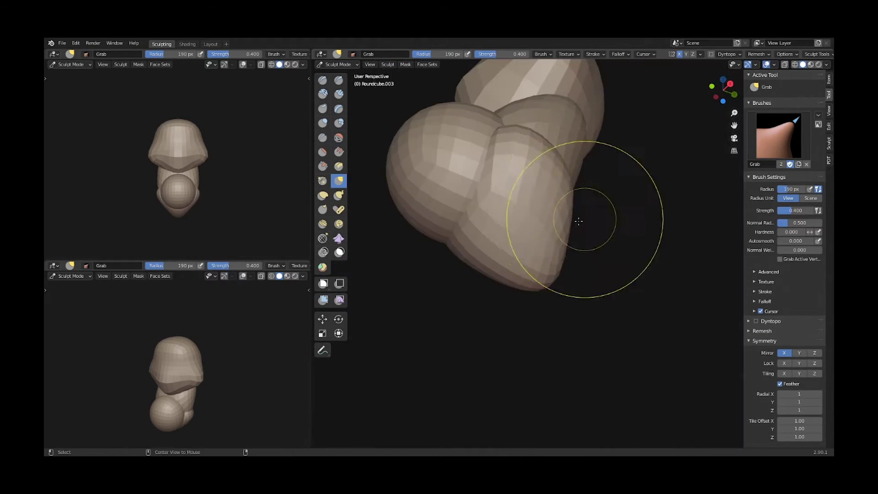
pyautogui.moveTo(548, 244)
pyautogui.mouseDown(button='middle')
pyautogui.moveTo(587, 267)
pyautogui.moveTo(577, 329)
pyautogui.mouseUp(button='middle')
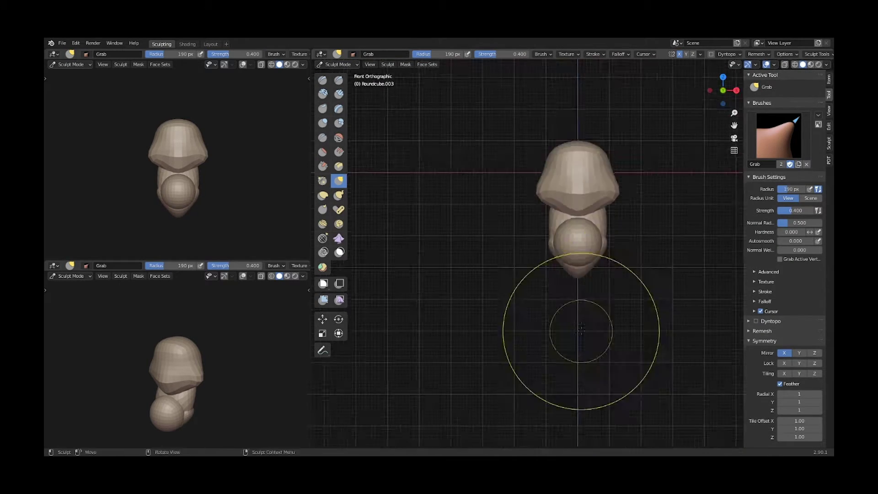
pyautogui.scroll(3, 578, 329)
# - In Object Mode, add a scaled-down cube below the body
pyautogui.click(342, 68)
pyautogui.hotkey('shift', 'a')
pyautogui.click(417, 292)
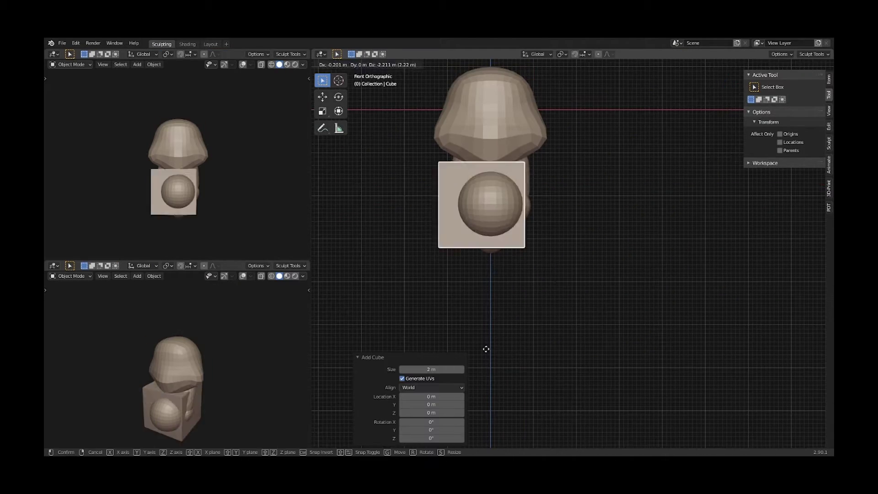
pyautogui.press('s')
pyautogui.press('g')
pyautogui.click(536, 240)
# - Extrude the cube downward into a blocky leg
pyautogui.press('Tab')
pyautogui.press('ctrl+KP_3')
pyautogui.press('e')
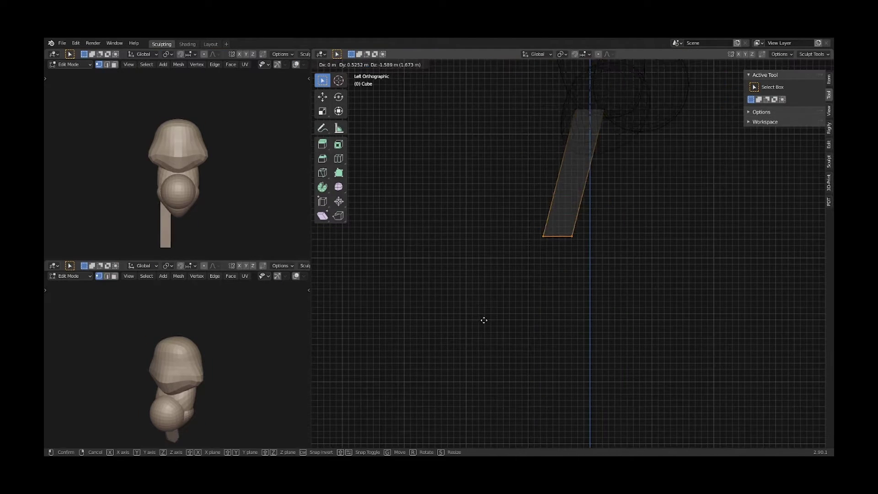
pyautogui.moveTo(532, 252)
pyautogui.mouseDown(button='middle')
pyautogui.moveTo(575, 202)
pyautogui.moveTo(599, 275)
pyautogui.mouseUp(button='middle')
pyautogui.hotkey('alt', 'z')
pyautogui.press('Tab')
pyautogui.press('KP_1')
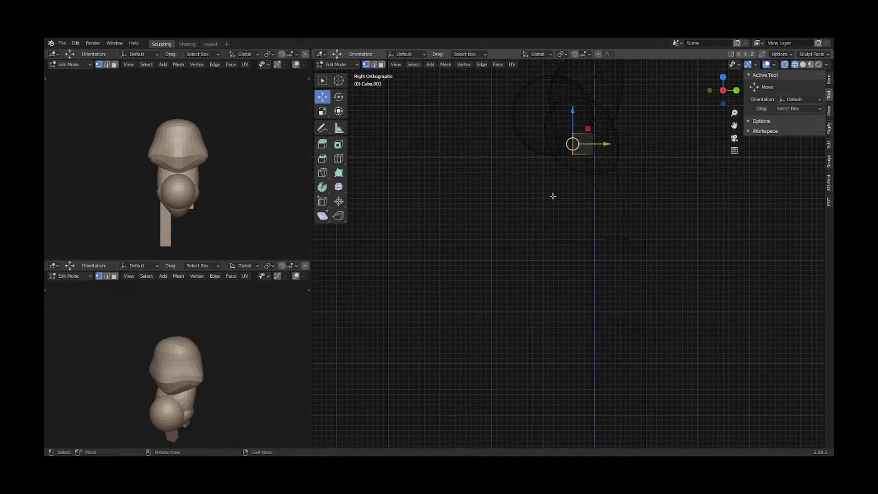
pyautogui.click(523, 188)
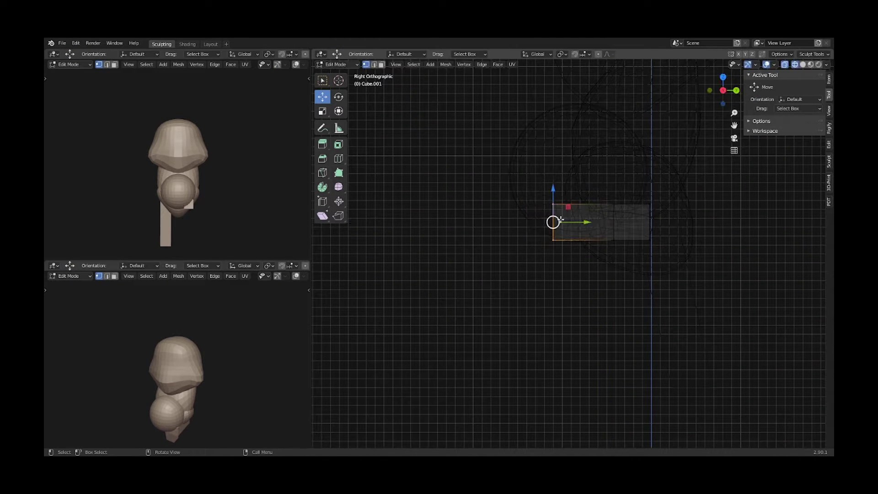
# - Extrude the leg's bottom face forward into a short foot
pyautogui.press('e')
pyautogui.click(551, 223)
pyautogui.moveTo(551, 223); pyautogui.dragTo(537, 251, button='middle')
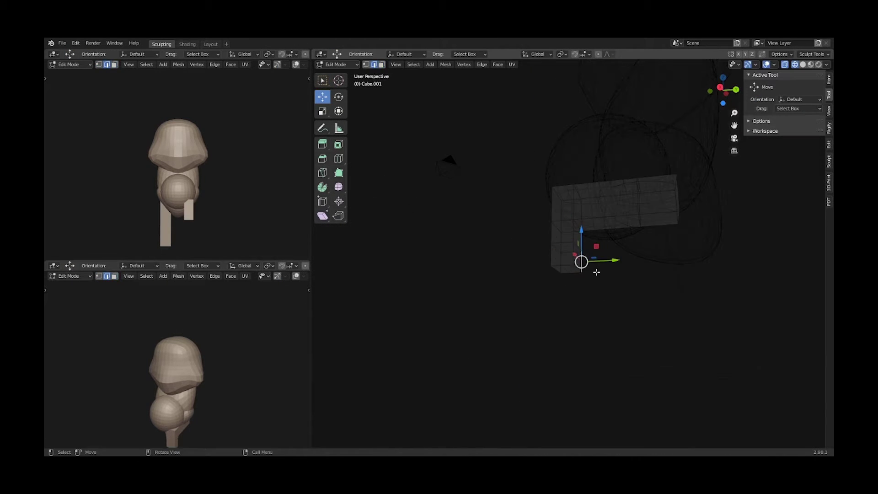
pyautogui.press('3')
pyautogui.press('KP_3')
pyautogui.hotkey('alt', 'z')
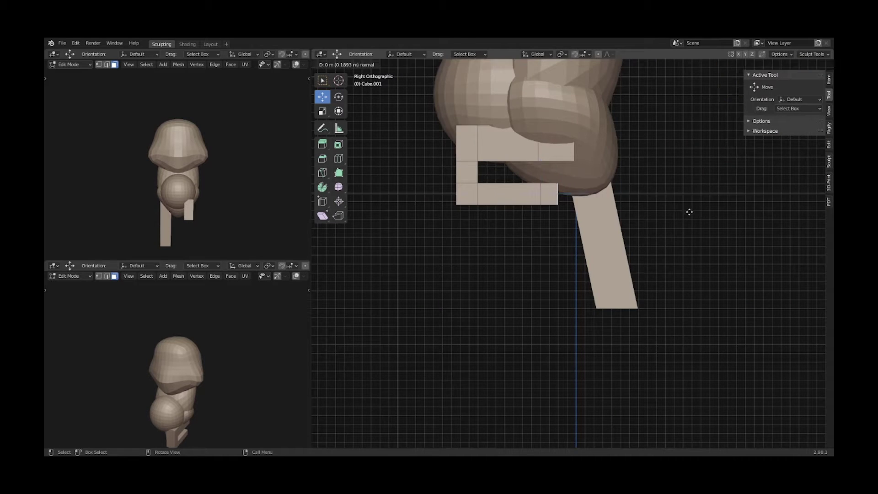
pyautogui.click(689, 212)
pyautogui.moveTo(689, 212)
pyautogui.mouseDown(button='middle')
pyautogui.moveTo(609, 307)
pyautogui.moveTo(433, 294)
pyautogui.moveTo(481, 300)
pyautogui.mouseUp(button='middle')
# - Move the other leg's bottom face along Y to bend it at the foot
pyautogui.click(482, 300)
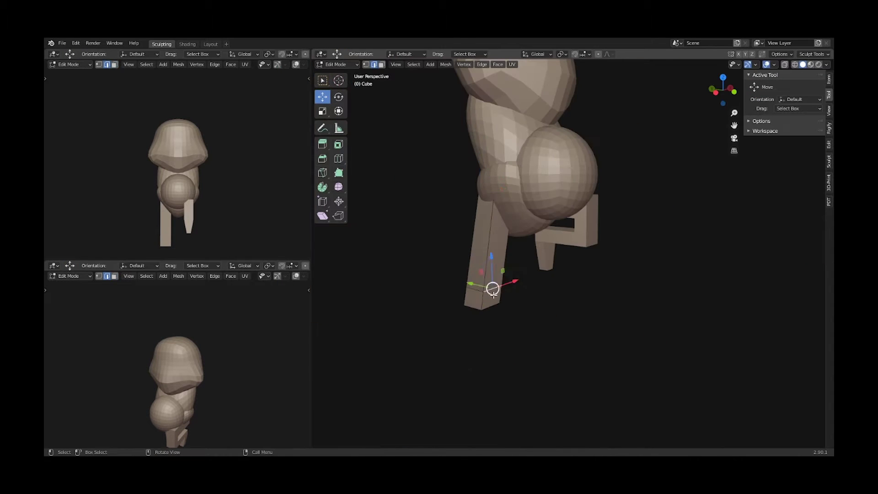
pyautogui.press('KP_3')
pyautogui.press('g')
pyautogui.press('y')
pyautogui.click(635, 308)
pyautogui.moveTo(635, 307); pyautogui.dragTo(531, 288, button='middle')
pyautogui.click(493, 297)
# - Leave Edit Mode, return to Sculpt Mode and inspect the body with its new legs
pyautogui.press('ctrl+KP_3')
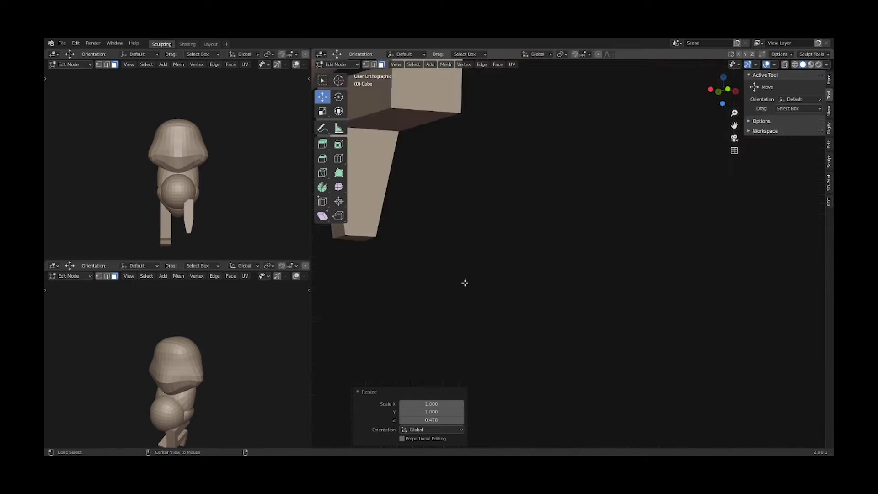
pyautogui.hotkey('alt', 'z')
pyautogui.press('Tab')
pyautogui.hotkey('alt', 'z')
pyautogui.scroll(-3, 478, 317)
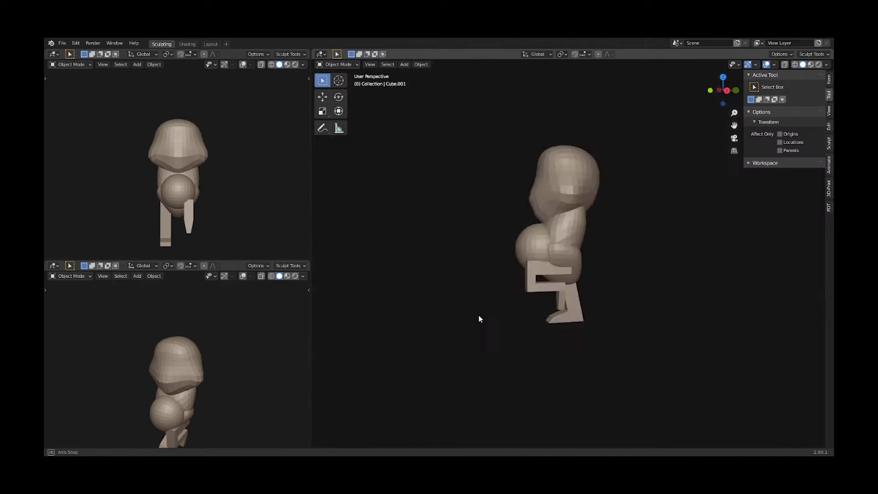
pyautogui.hotkey('ctrl', 'Tab')
pyautogui.moveTo(479, 317); pyautogui.dragTo(594, 298, button='middle')
pyautogui.scroll(3, 502, 312)
pyautogui.moveTo(502, 313)
pyautogui.mouseDown(button='middle')
pyautogui.moveTo(503, 329)
pyautogui.moveTo(542, 283)
pyautogui.moveTo(519, 323)
pyautogui.moveTo(667, 317)
pyautogui.mouseUp(button='middle')
pyautogui.press('KP_1')
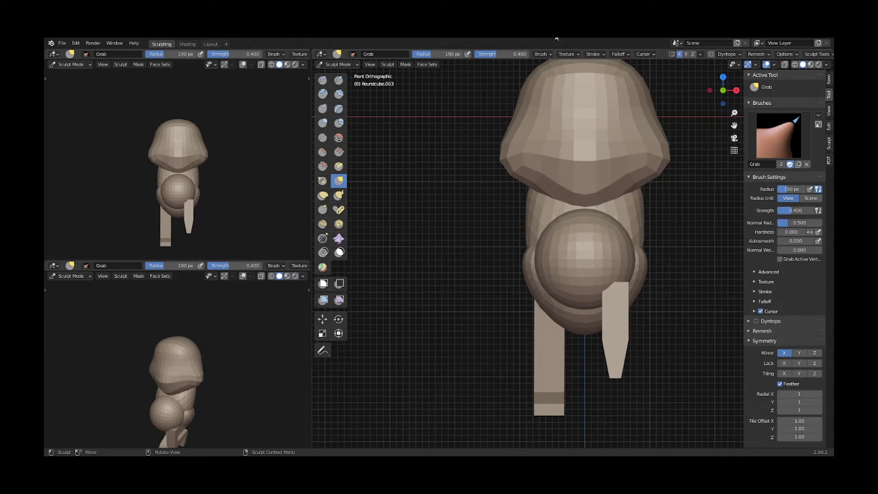
# - Back in Object Mode, add a new cube beside the head
pyautogui.hotkey('ctrl', 'Tab')
pyautogui.scroll(-2, 571, 251)
pyautogui.hotkey('shift', 'a')
pyautogui.click(689, 238)
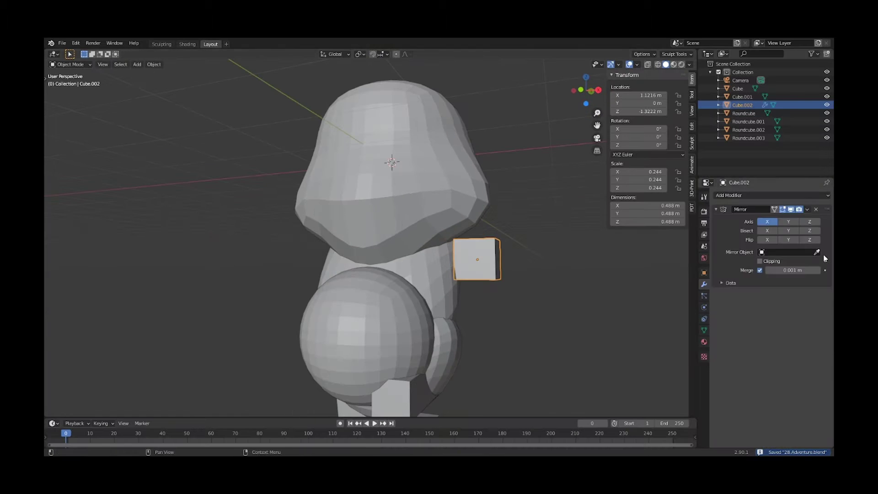
# - Extrude the mirrored cube into an arm and push its end face outward
pyautogui.scroll(-5, 336, 309)
pyautogui.click(400, 290)
pyautogui.moveTo(401, 290)
pyautogui.mouseDown(button='middle')
pyautogui.moveTo(425, 283)
pyautogui.moveTo(435, 262)
pyautogui.mouseUp(button='middle')
pyautogui.hotkey('shift', 'z')
pyautogui.click(435, 262)
pyautogui.moveTo(435, 262); pyautogui.dragTo(457, 252)
# - Tilt the arm's end face about 21 degrees and check both mirrored arms
pyautogui.press('KP_1')
pyautogui.press('r')
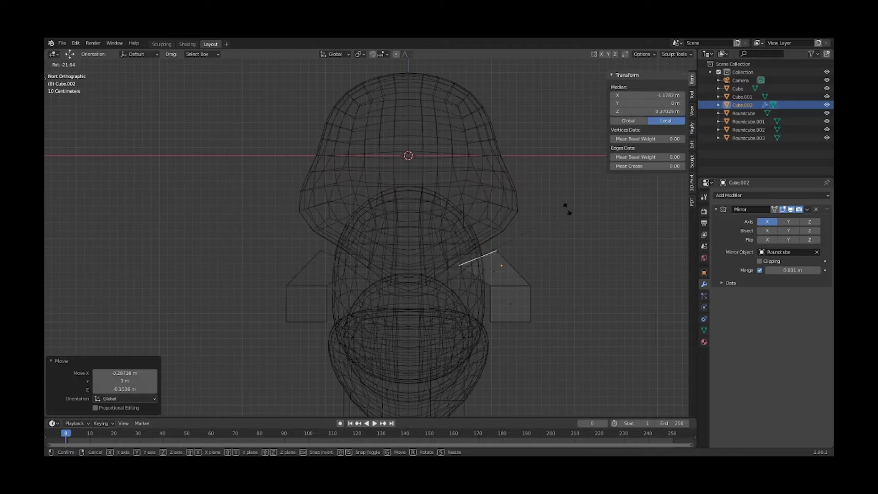
pyautogui.click(577, 232)
pyautogui.hotkey('shift', 'z')
pyautogui.moveTo(577, 232); pyautogui.dragTo(611, 270, button='middle')
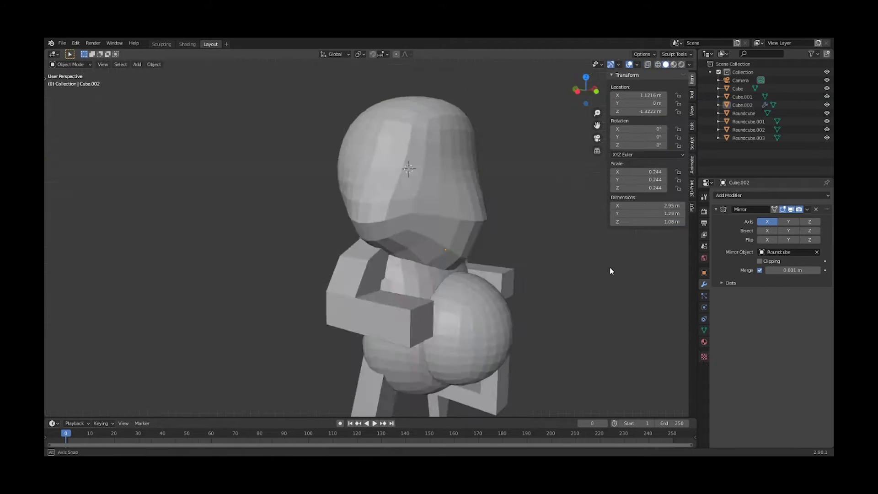
pyautogui.press('KP_1')
# - Add a small scaled cube and move it to the arm's end as a fist
pyautogui.click(526, 276)
pyautogui.press('KP_3')
pyautogui.press('s')
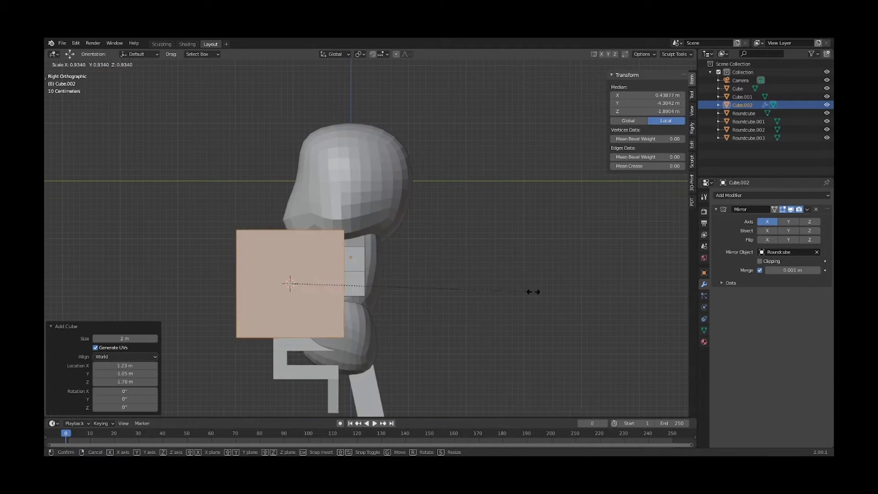
pyautogui.click(295, 256)
pyautogui.scroll(3, 347, 261)
pyautogui.press('g')
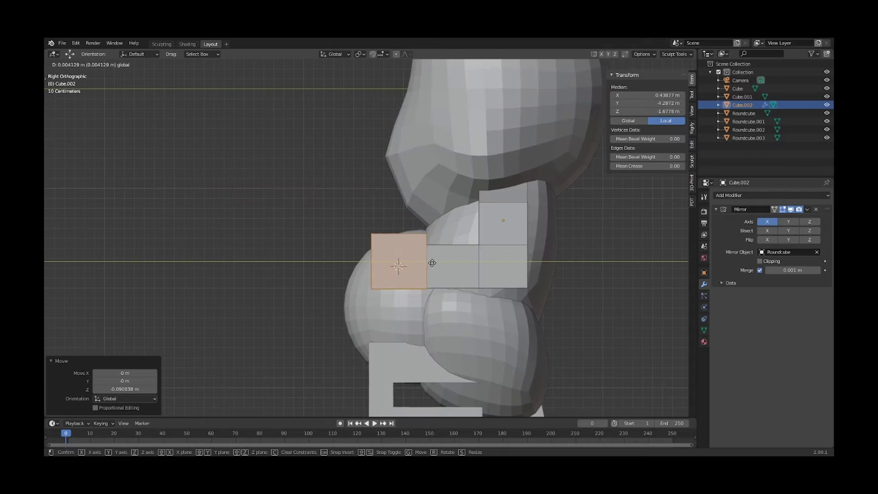
pyautogui.click(432, 263)
pyautogui.hotkey('shift', 'z')
pyautogui.moveTo(449, 278)
pyautogui.mouseDown(button='middle')
pyautogui.moveTo(475, 285)
pyautogui.moveTo(454, 303)
pyautogui.mouseUp(button='middle')
# - Leave Edit Mode, restore solid display and save the file with Ctrl+S
pyautogui.press('Tab')
pyautogui.hotkey('shift', 'z')
pyautogui.hotkey('ctrl', 's')
pyautogui.scroll(-5, 451, 287)
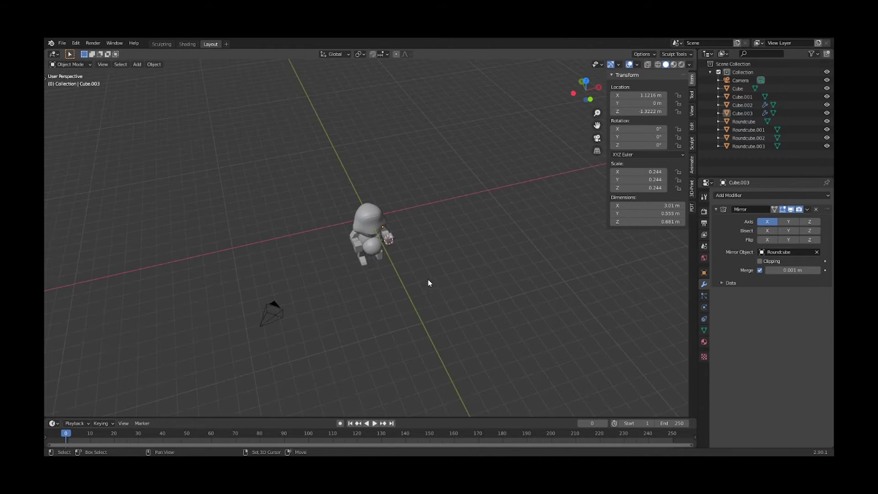
pyautogui.hotkey('shift', 'a')
# - Add a NURBS circle and a NURBS path, giving the path a round bevel
pyautogui.click(466, 327)
pyautogui.click(446, 324)
pyautogui.scroll(2, 428, 234)
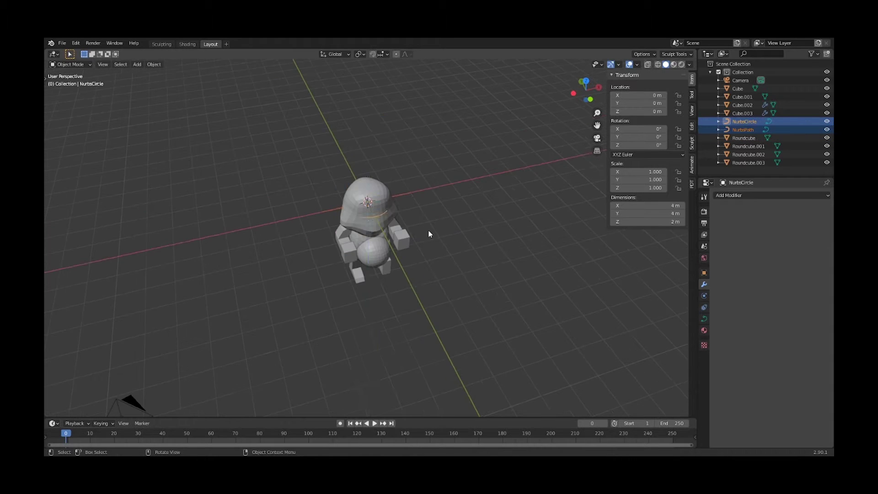
pyautogui.click(703, 318)
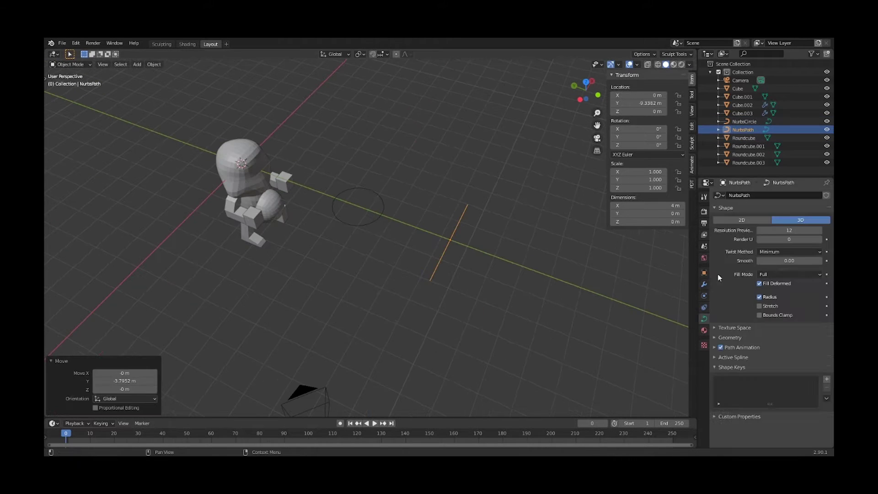
pyautogui.moveTo(372, 208); pyautogui.dragTo(438, 259, button='middle')
# - Replace the NURBS circle with a Bezier circle as the bevel profile
pyautogui.click(371, 283)
pyautogui.press('Tab')
pyautogui.moveTo(371, 283)
pyautogui.mouseDown(button='middle')
pyautogui.moveTo(295, 274)
pyautogui.moveTo(360, 287)
pyautogui.mouseUp(button='middle')
pyautogui.press('Tab')
pyautogui.press('Delete')
pyautogui.hotkey('shift', 'a')
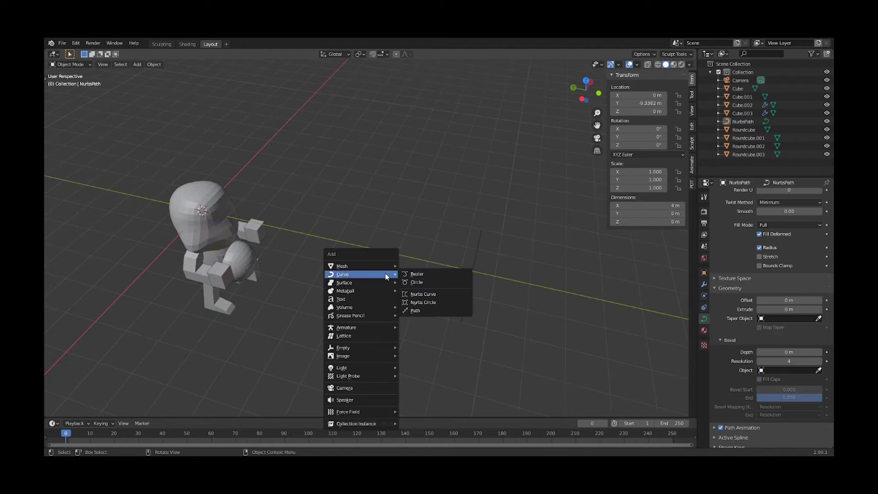
pyautogui.click(416, 282)
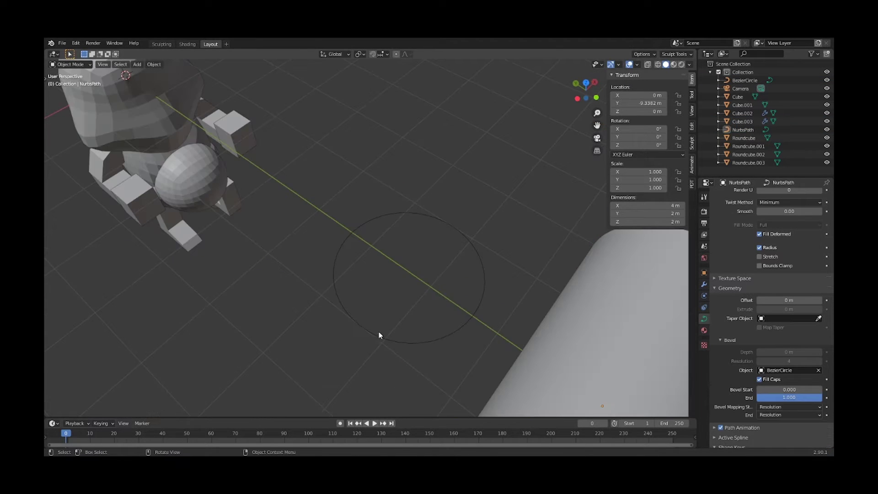
# - Reshape the bevel curve's points so the path tapers into a pointed spike
pyautogui.moveTo(383, 276)
pyautogui.mouseDown(button='middle')
pyautogui.moveTo(417, 280)
pyautogui.moveTo(451, 264)
pyautogui.mouseUp(button='middle')
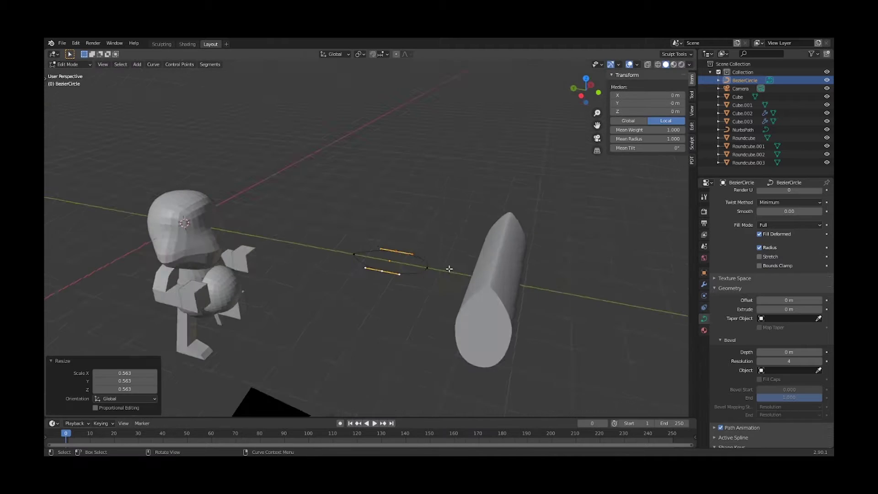
pyautogui.press('g')
pyautogui.press('y')
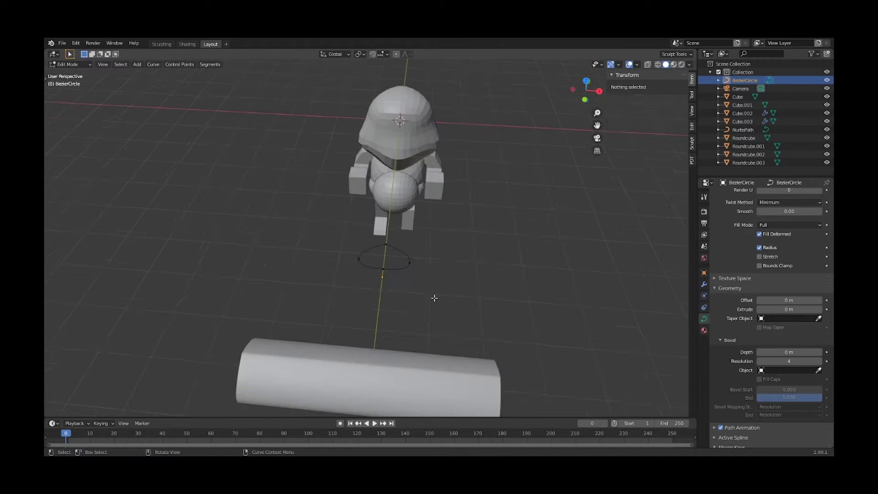
pyautogui.press('Tab')
pyautogui.moveTo(570, 380); pyautogui.dragTo(377, 261, button='middle')
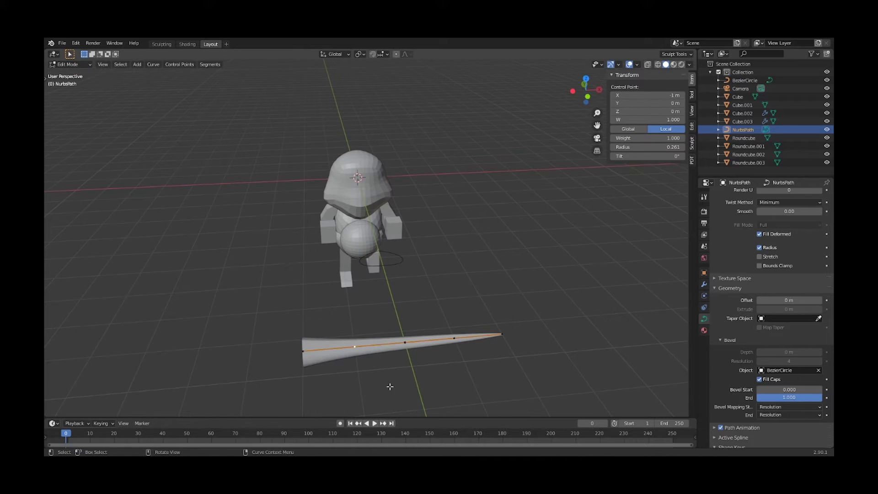
pyautogui.press('Tab')
# - Duplicate the tapered spike and move the copy into place from the top view
pyautogui.hotkey('shift', 'd')
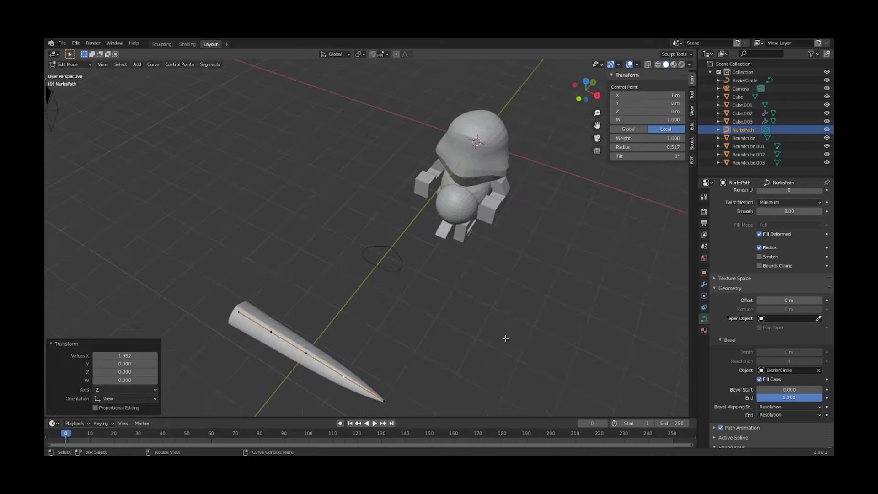
pyautogui.moveTo(505, 335); pyautogui.dragTo(414, 349, button='middle')
pyautogui.press('KP_7')
pyautogui.press('g')
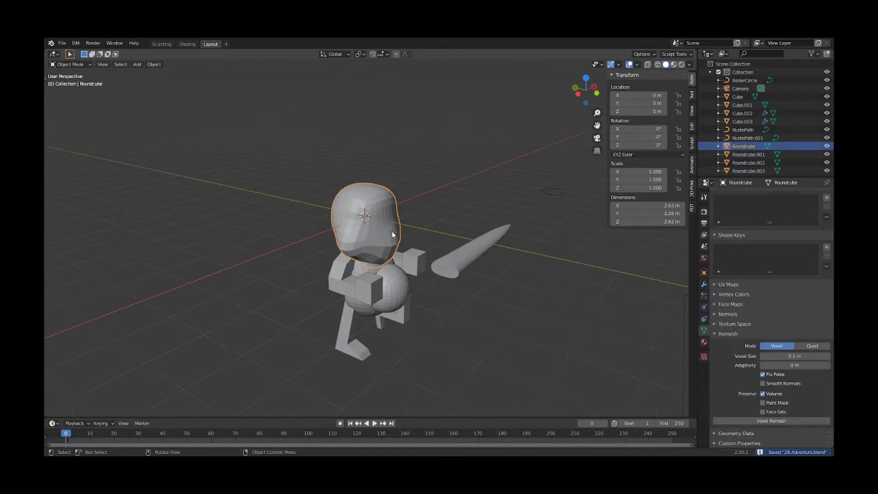
pyautogui.press('KP_1')
# - Replace the added cylinder with a cube and give it a Subdivision Surface modifier
pyautogui.moveTo(451, 240); pyautogui.dragTo(419, 232, button='middle')
pyautogui.hotkey('shift', 'a')
pyautogui.click(480, 279)
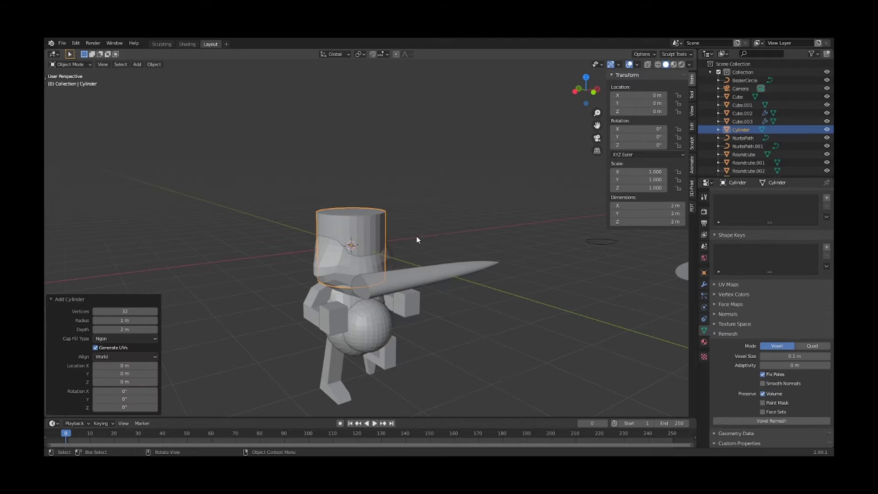
pyautogui.click(704, 284)
pyautogui.click(771, 195)
pyautogui.click(695, 333)
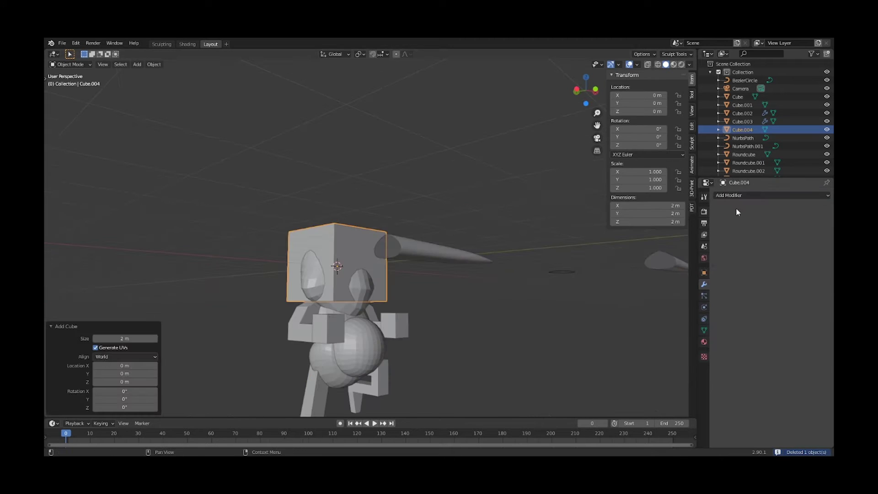
pyautogui.click(771, 195)
pyautogui.click(696, 333)
# - In local Edit Mode, extrude the cube's bottom edge forward and widen it into a brim
pyautogui.press('KP_3')
pyautogui.press('KP_1')
pyautogui.press('Tab')
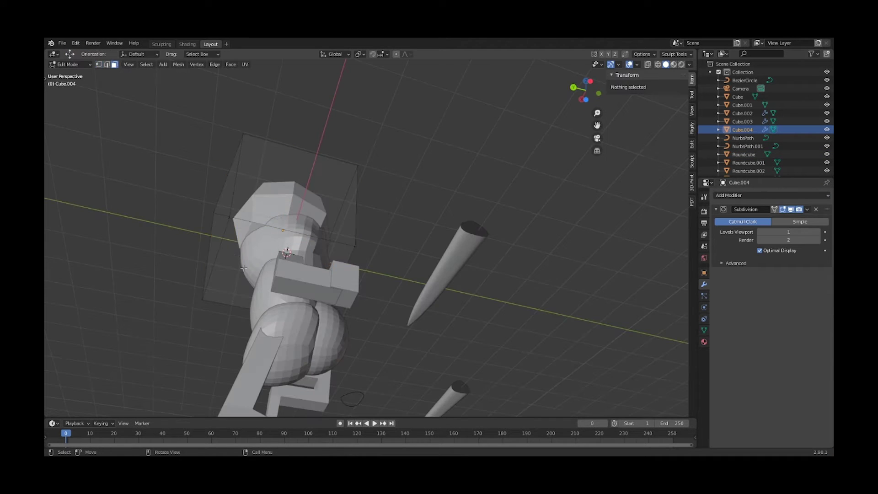
pyautogui.moveTo(356, 262)
pyautogui.mouseDown(button='middle')
pyautogui.moveTo(175, 302)
pyautogui.moveTo(358, 237)
pyautogui.mouseUp(button='middle')
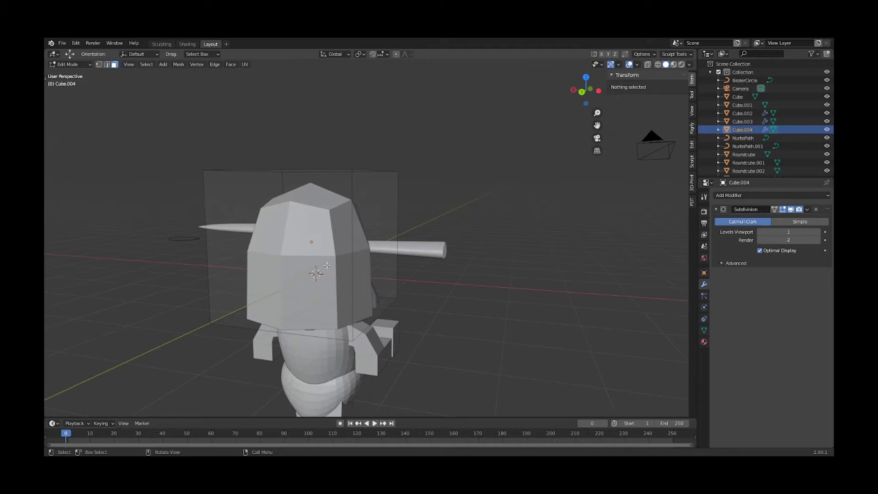
pyautogui.press('KP_Divide')
pyautogui.moveTo(302, 311); pyautogui.dragTo(411, 297, button='middle')
pyautogui.press('e')
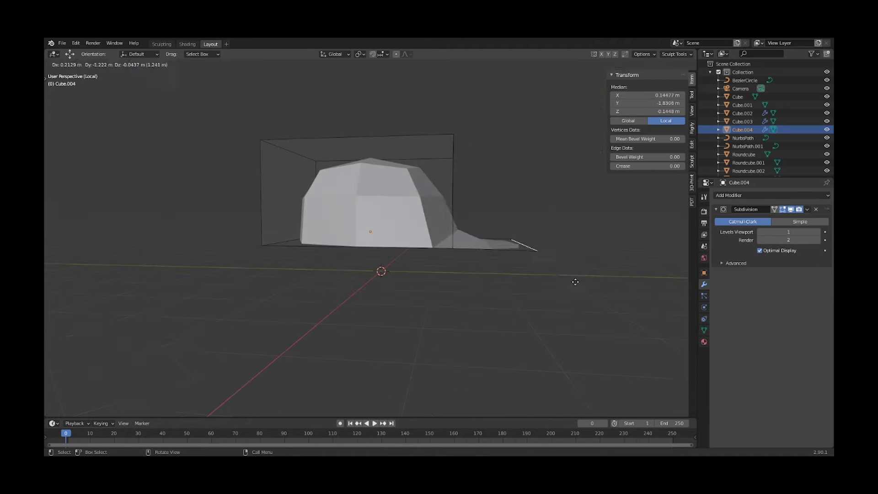
pyautogui.scroll(-3, 427, 272)
pyautogui.keyDown('alt'); pyautogui.click(426, 273); pyautogui.keyUp('alt')
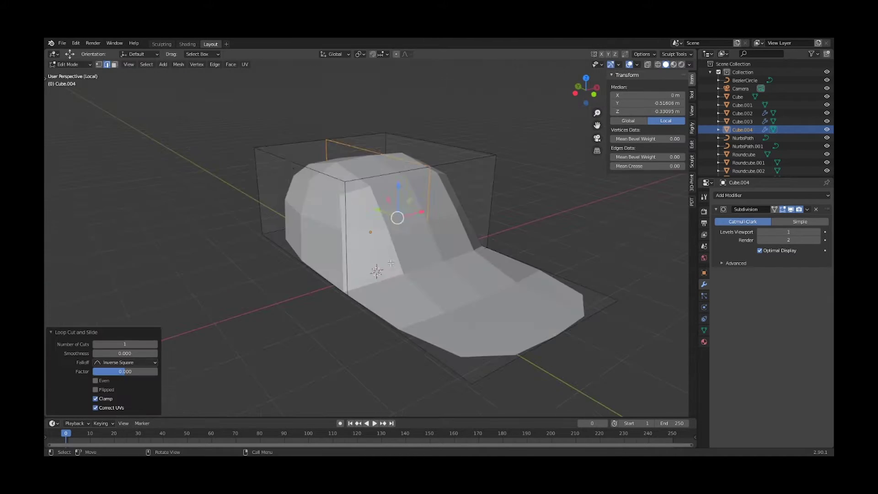
pyautogui.press('KP_1')
pyautogui.moveTo(427, 273)
pyautogui.mouseDown(button='middle')
pyautogui.moveTo(439, 196)
pyautogui.moveTo(412, 366)
pyautogui.mouseUp(button='middle')
pyautogui.click(455, 177)
# - Loop-cut the brim, move its tip into shape, then leave Edit Mode and local view
pyautogui.click(412, 367)
pyautogui.moveTo(392, 225); pyautogui.dragTo(392, 59, button='middle')
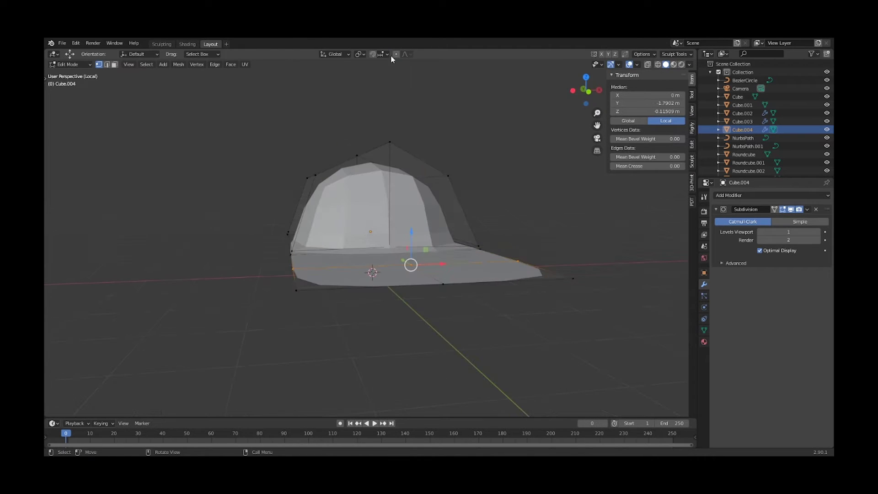
pyautogui.press('ctrl+KP_3')
pyautogui.click(577, 239)
pyautogui.press('g')
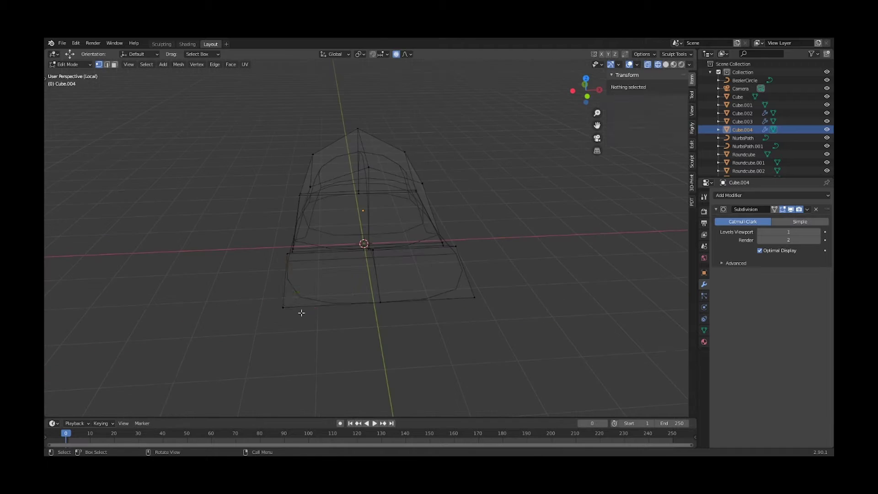
pyautogui.click(493, 280)
pyautogui.moveTo(494, 281); pyautogui.dragTo(383, 215, button='middle')
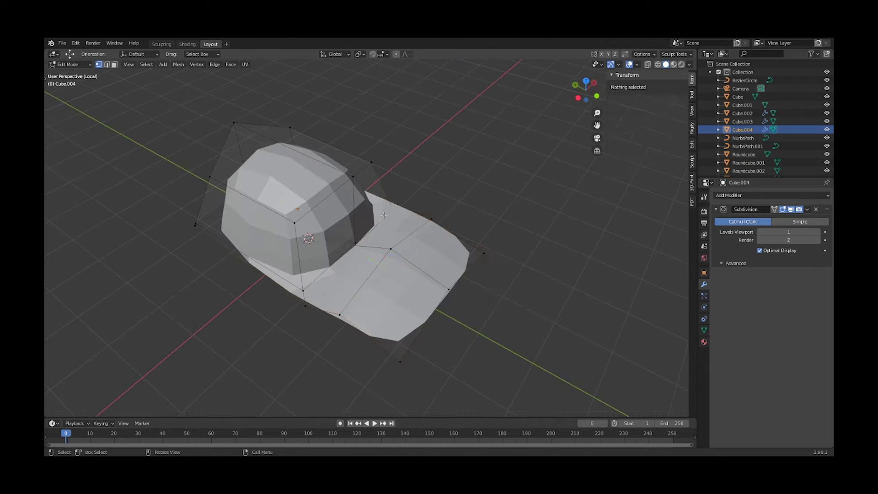
pyautogui.click(465, 333)
pyautogui.press('ctrl+KP_3')
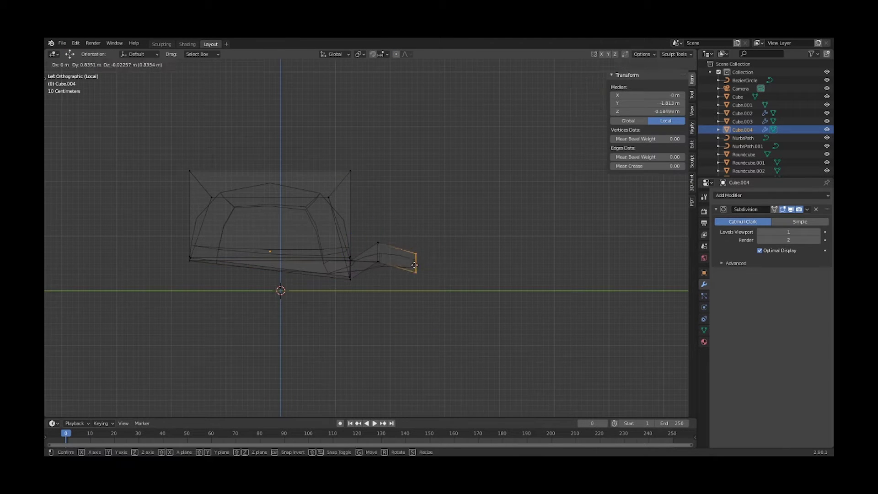
pyautogui.press('Tab')
pyautogui.press('KP_Divide')
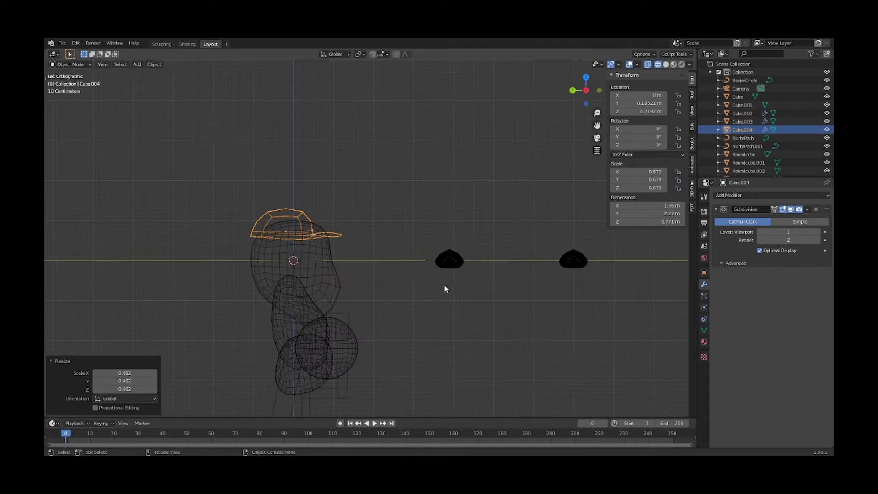
# - Pull cap vertices to fit the cap on the head, then save the file
pyautogui.moveTo(484, 215); pyautogui.dragTo(448, 243, button='middle')
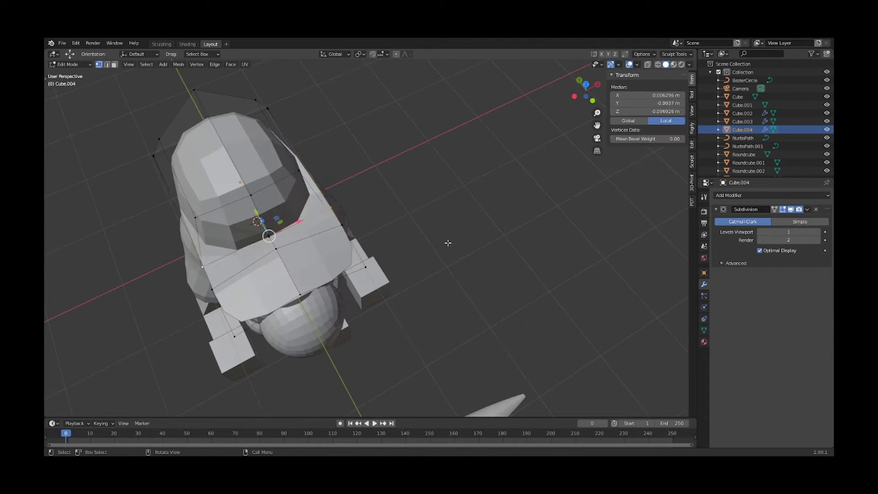
pyautogui.click(257, 239)
pyautogui.scroll(3, 362, 198)
pyautogui.hotkey('alt', 'z')
pyautogui.click(284, 204)
pyautogui.moveTo(285, 203); pyautogui.dragTo(260, 155, button='middle')
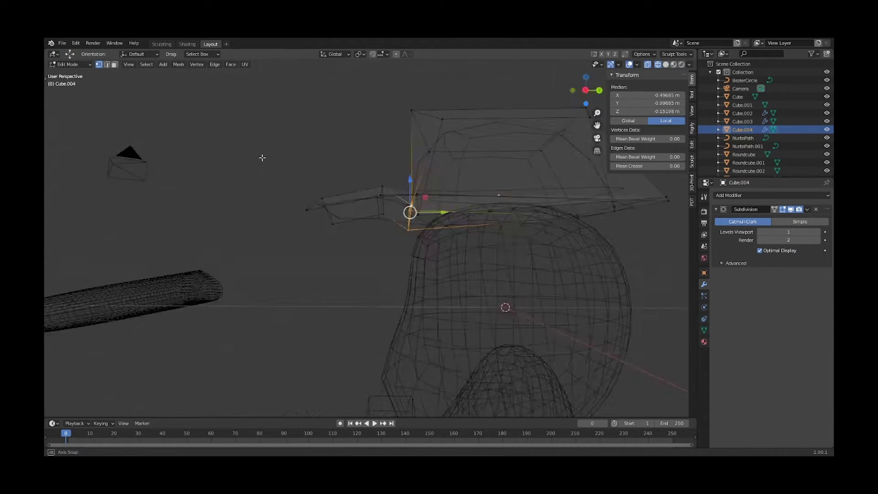
pyautogui.press('g')
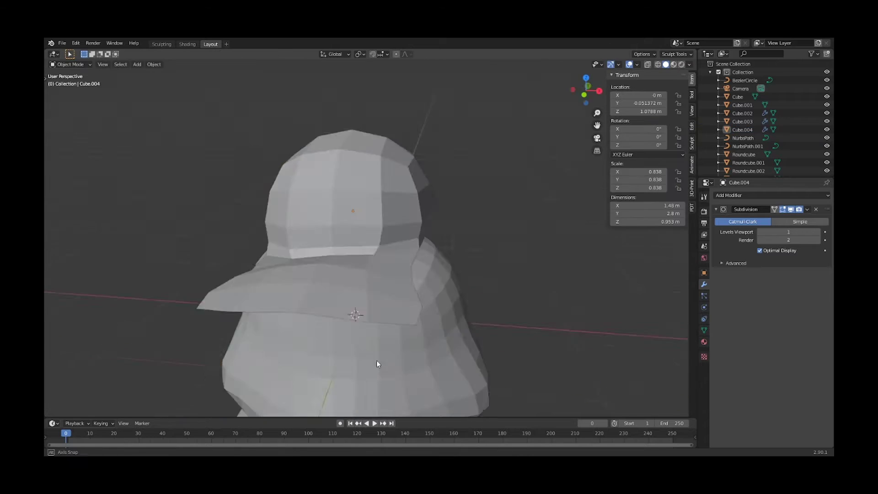
pyautogui.press('KP_7')
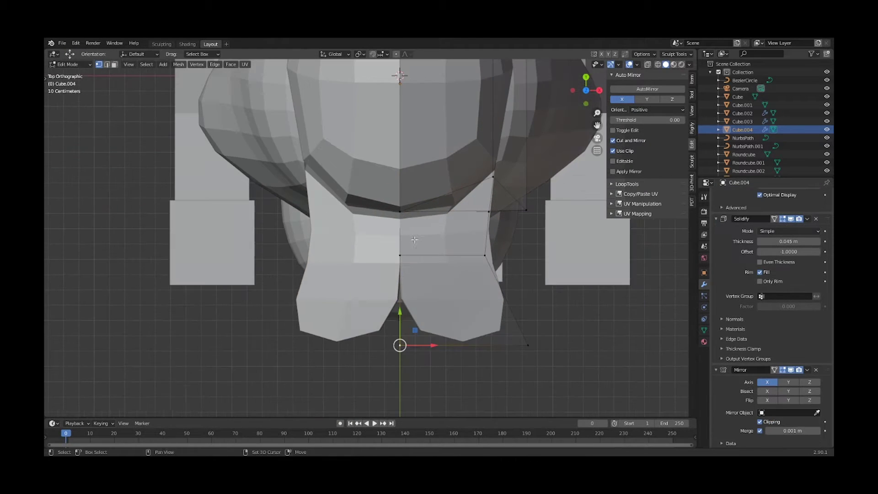
pyautogui.click(433, 264)
pyautogui.moveTo(433, 263); pyautogui.dragTo(397, 293, button='middle')
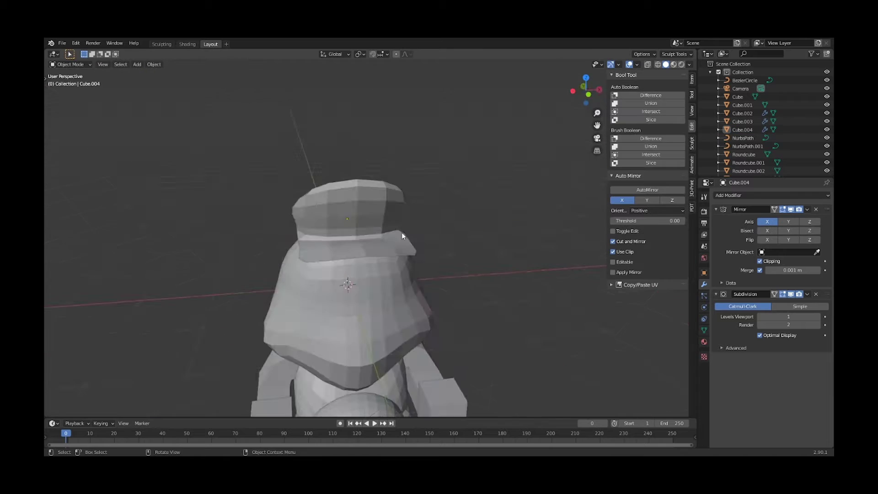
pyautogui.hotkey('ctrl', 's')
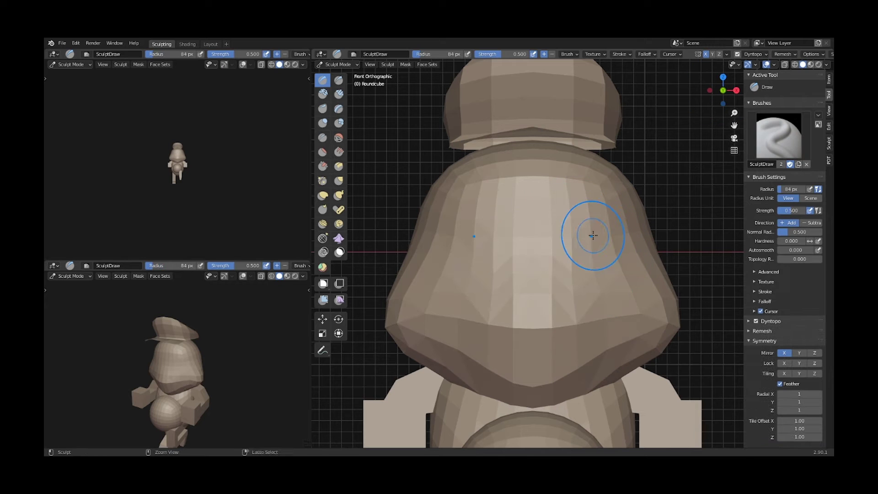
# - Sculpt eyes, nose and lips into the face with the Draw brush, checking several angles, and save
pyautogui.click(532, 283)
pyautogui.scroll(2, 582, 240)
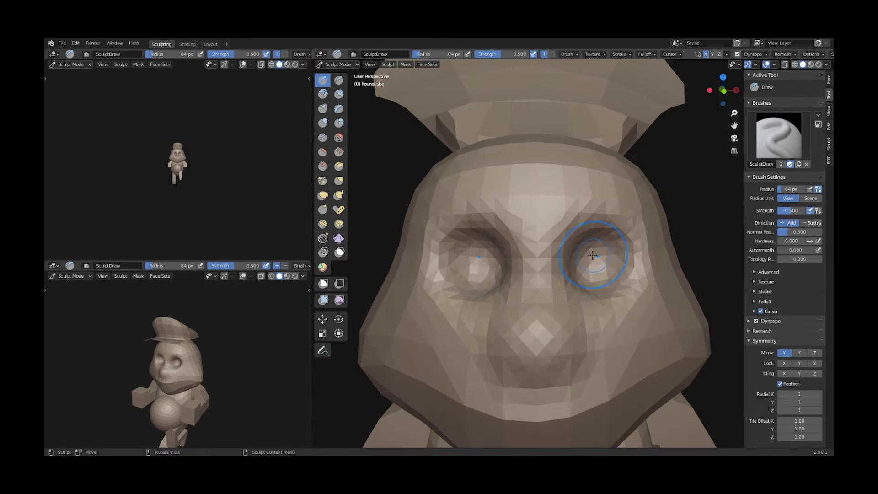
pyautogui.moveTo(548, 275); pyautogui.dragTo(468, 313, button='middle')
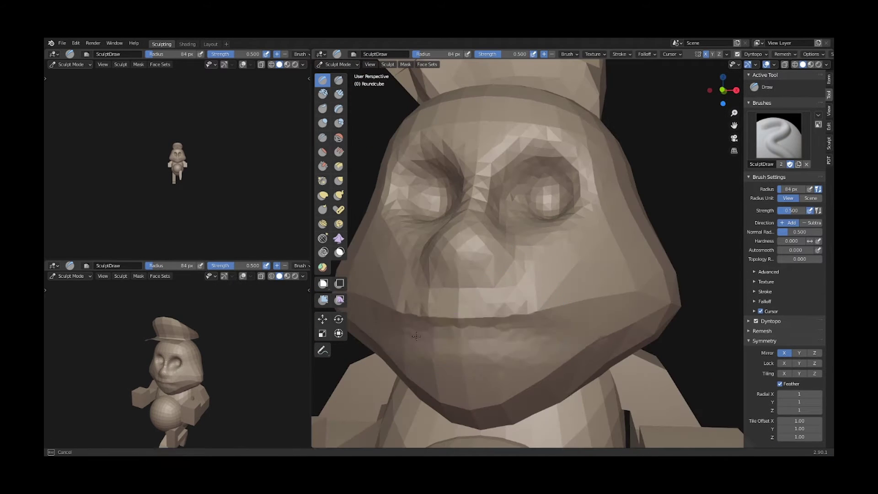
pyautogui.moveTo(416, 336)
pyautogui.mouseDown(button='middle')
pyautogui.moveTo(521, 329)
pyautogui.moveTo(572, 298)
pyautogui.moveTo(541, 195)
pyautogui.mouseUp(button='middle')
pyautogui.scroll(3, 541, 195)
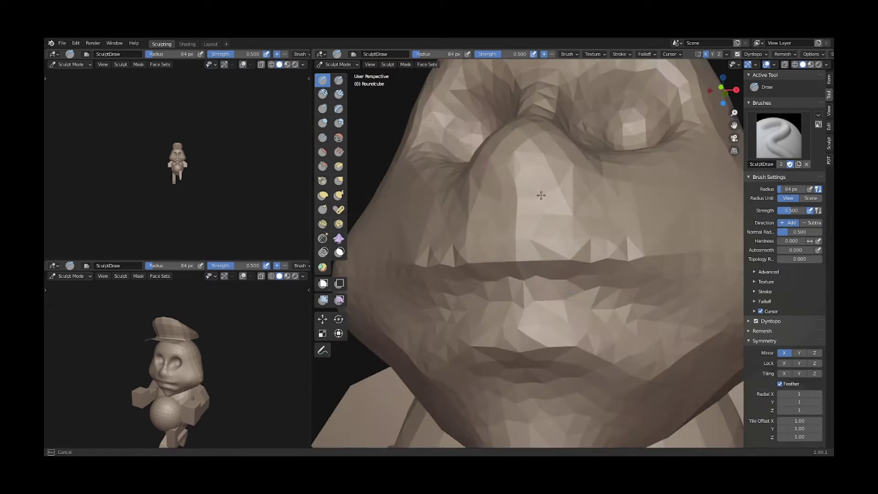
pyautogui.scroll(-3, 541, 195)
pyautogui.moveTo(624, 383)
pyautogui.mouseDown(button='middle')
pyautogui.moveTo(628, 331)
pyautogui.moveTo(666, 297)
pyautogui.moveTo(597, 294)
pyautogui.moveTo(608, 323)
pyautogui.mouseUp(button='middle')
pyautogui.scroll(2, 623, 265)
pyautogui.hotkey('ctrl', 's')
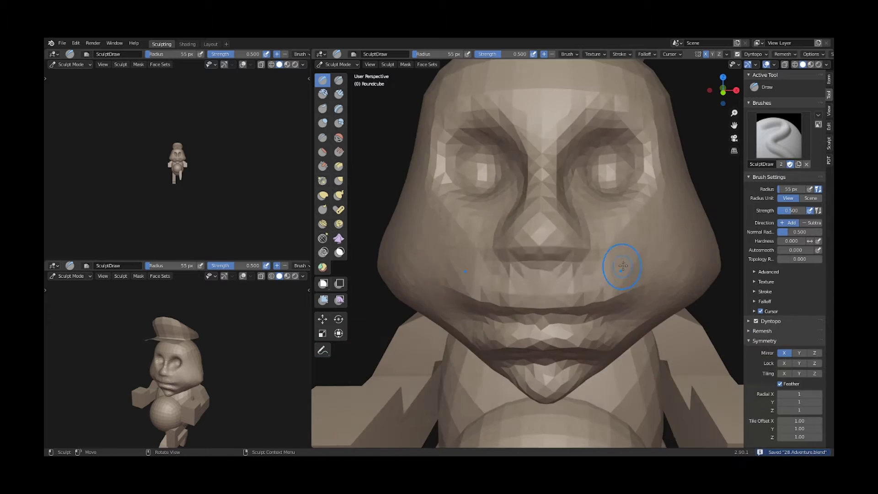
pyautogui.scroll(-3, 623, 266)
pyautogui.moveTo(622, 266); pyautogui.dragTo(652, 239, button='middle')
# - Scale the cylinder beside the head down to 0.779 and move it into place
pyautogui.press('KP_1')
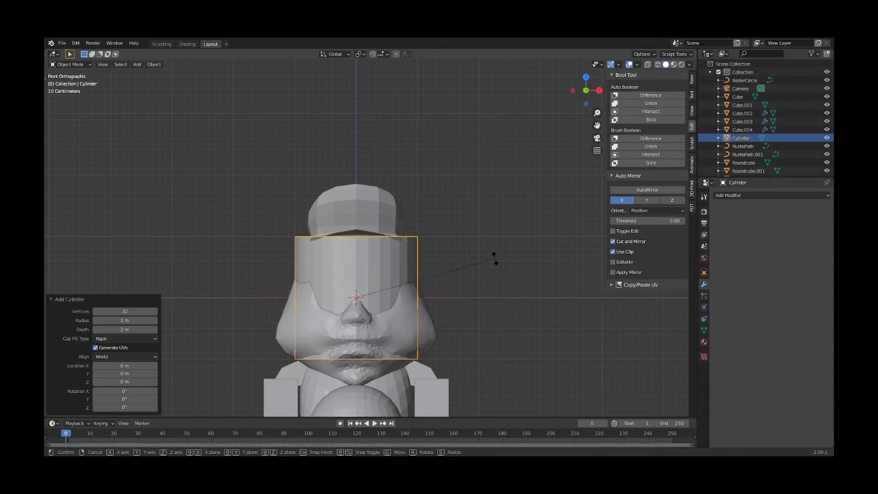
pyautogui.press('Escape')
pyautogui.press('KP_7')
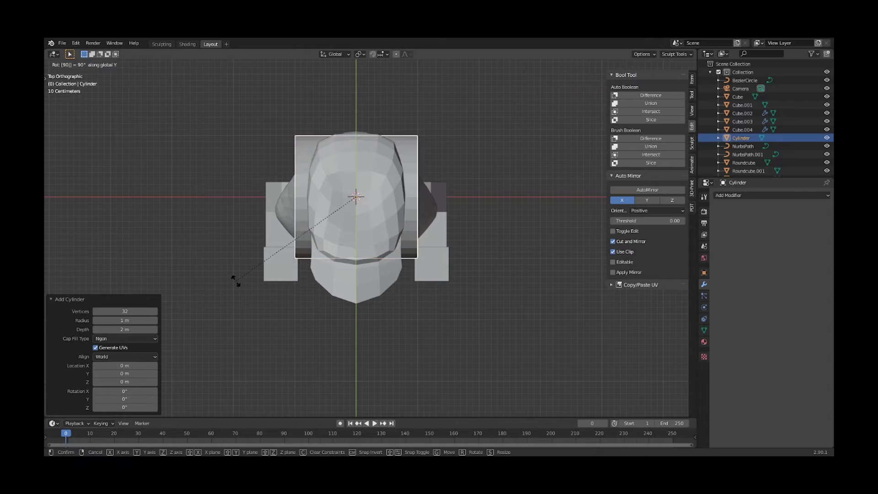
pyautogui.press('s')
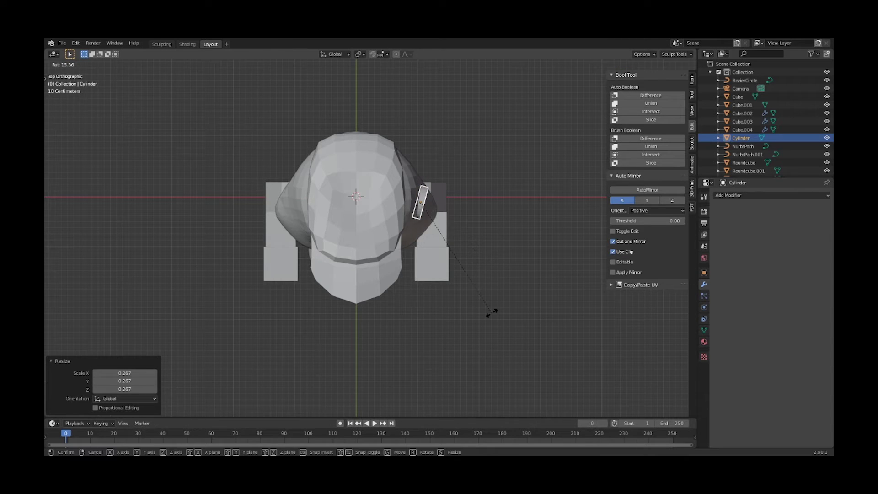
pyautogui.click(467, 347)
pyautogui.press('KP_1')
pyautogui.press('KP_3')
pyautogui.click(434, 324)
pyautogui.moveTo(433, 324)
pyautogui.mouseDown(button='middle')
pyautogui.moveTo(379, 230)
pyautogui.moveTo(451, 276)
pyautogui.moveTo(356, 280)
pyautogui.moveTo(467, 259)
pyautogui.moveTo(601, 311)
pyautogui.moveTo(397, 324)
pyautogui.moveTo(324, 306)
pyautogui.moveTo(318, 289)
pyautogui.mouseUp(button='middle')
# - Give Cube.003 one subdivision level, save, and move the sphere Roundcube.002 in front of the body
pyautogui.click(437, 311)
pyautogui.press('KP_1')
pyautogui.hotkey('ctrl', 's')
pyautogui.hotkey('ctrl', '1')
pyautogui.click(397, 325)
pyautogui.press('g')
pyautogui.hotkey('ctrl', 'Tab')
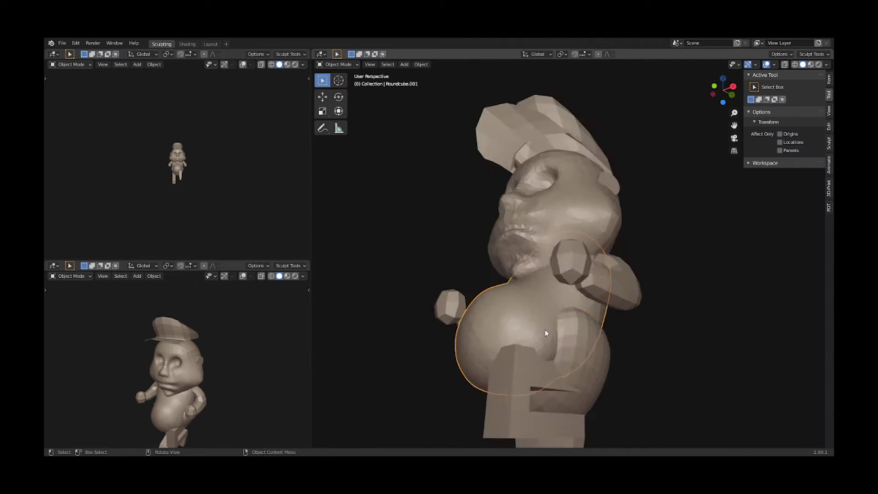
# - Sculpt Roundcube.001 into a rounder belly with Draw and Grab brushes, toggling local view
pyautogui.moveTo(738, 62); pyautogui.dragTo(602, 294, button='middle')
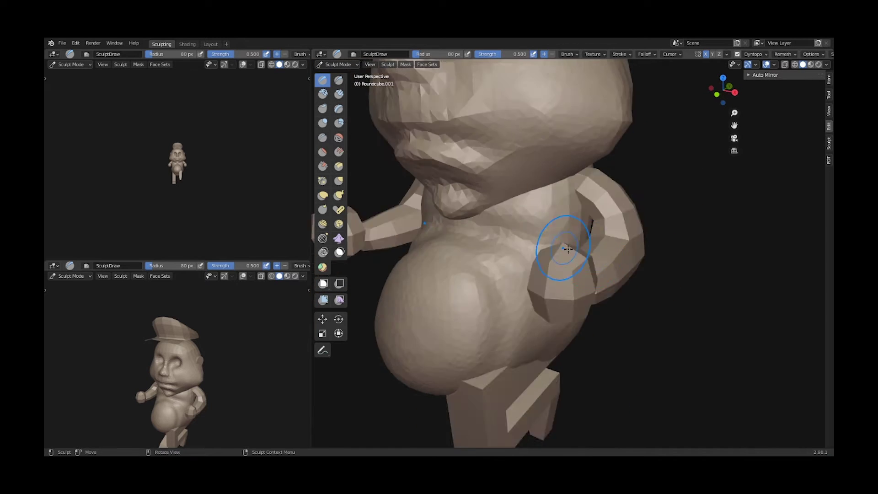
pyautogui.press('KP_Divide')
pyautogui.moveTo(646, 210)
pyautogui.mouseDown(button='middle')
pyautogui.moveTo(694, 198)
pyautogui.moveTo(617, 206)
pyautogui.moveTo(656, 221)
pyautogui.moveTo(667, 196)
pyautogui.mouseUp(button='middle')
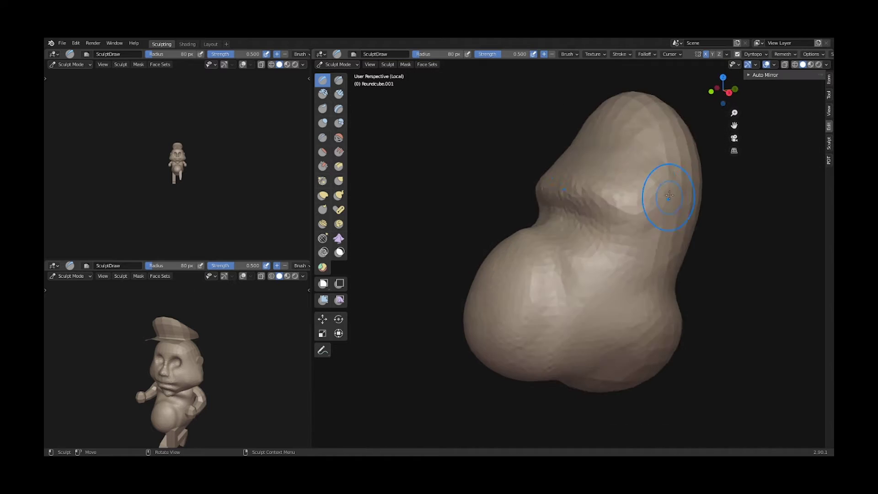
pyautogui.press('KP_Divide')
pyautogui.moveTo(631, 288)
pyautogui.mouseDown(button='middle')
pyautogui.moveTo(566, 143)
pyautogui.moveTo(537, 206)
pyautogui.moveTo(623, 201)
pyautogui.moveTo(535, 220)
pyautogui.mouseUp(button='middle')
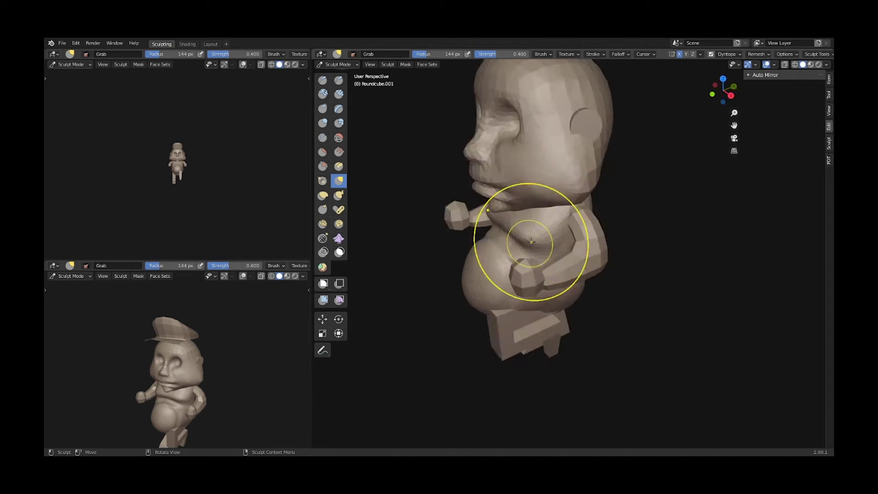
pyautogui.scroll(3, 530, 242)
pyautogui.press('x')
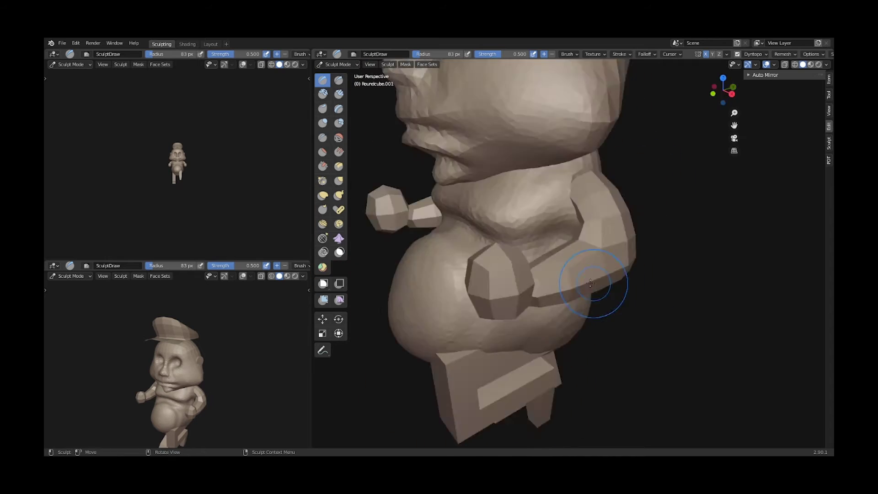
pyautogui.moveTo(590, 284)
pyautogui.mouseDown(button='middle')
pyautogui.moveTo(528, 254)
pyautogui.moveTo(613, 255)
pyautogui.moveTo(607, 176)
pyautogui.moveTo(535, 345)
pyautogui.moveTo(604, 270)
pyautogui.moveTo(596, 299)
pyautogui.mouseUp(button='middle')
pyautogui.press('g')
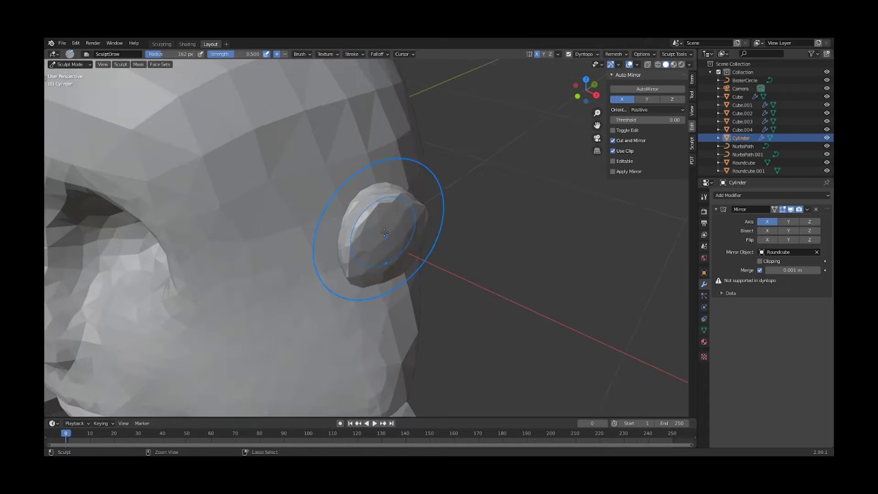
# - Isolate the cylinder and bulge its front face into a lumpy ear shape
pyautogui.scroll(-3, 384, 232)
pyautogui.press('KP_Divide')
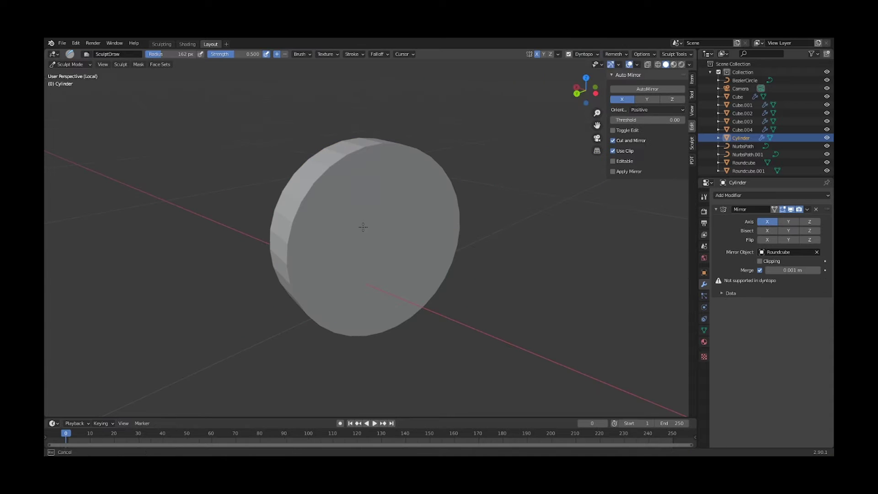
pyautogui.moveTo(502, 192); pyautogui.dragTo(427, 206, button='middle')
pyautogui.moveTo(427, 205); pyautogui.dragTo(375, 229)
pyautogui.moveTo(374, 229)
pyautogui.mouseDown(button='middle')
pyautogui.moveTo(398, 180)
pyautogui.moveTo(485, 279)
pyautogui.moveTo(362, 225)
pyautogui.moveTo(402, 294)
pyautogui.mouseUp(button='middle')
pyautogui.click(70, 54)
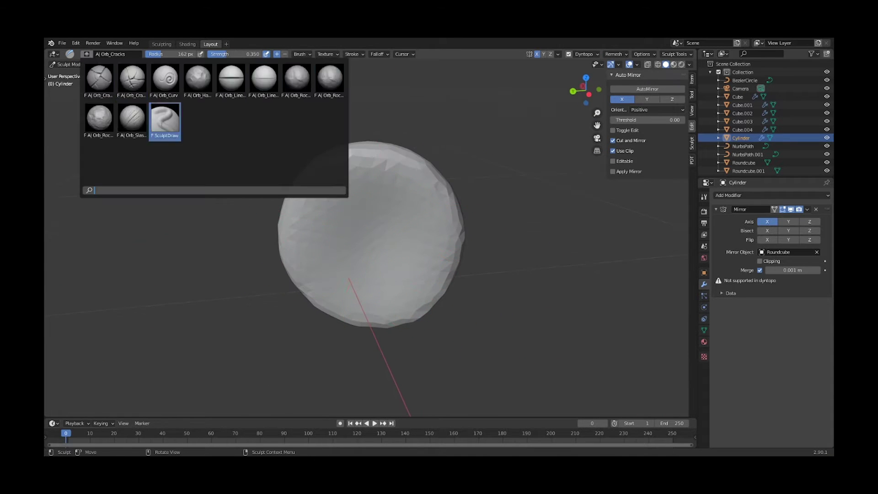
pyautogui.moveTo(167, 122); pyautogui.dragTo(343, 251, button='middle')
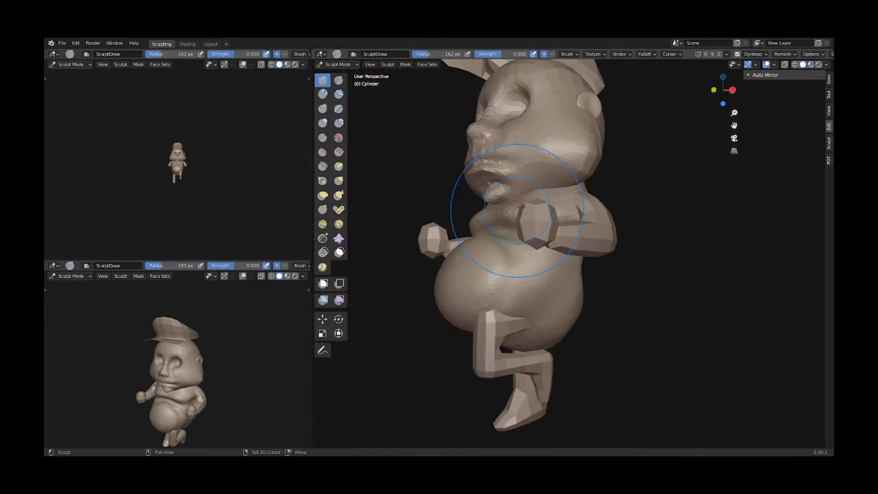
pyautogui.moveTo(570, 262); pyautogui.dragTo(501, 224, button='middle')
pyautogui.moveTo(580, 225)
pyautogui.mouseDown(button='middle')
pyautogui.moveTo(539, 274)
pyautogui.moveTo(565, 191)
pyautogui.mouseUp(button='middle')
# - Use Snake Hook, Grab and Draw brushes to sculpt the ear's inner surface and fold
pyautogui.press('k')
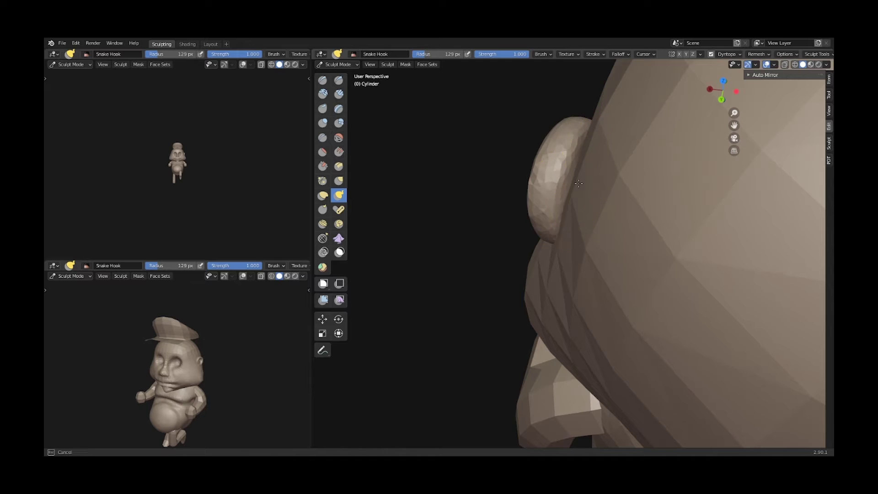
pyautogui.press('x')
pyautogui.press('KP_Divide')
pyautogui.moveTo(548, 219)
pyautogui.mouseDown(button='middle')
pyautogui.moveTo(475, 245)
pyautogui.moveTo(529, 219)
pyautogui.moveTo(524, 290)
pyautogui.mouseUp(button='middle')
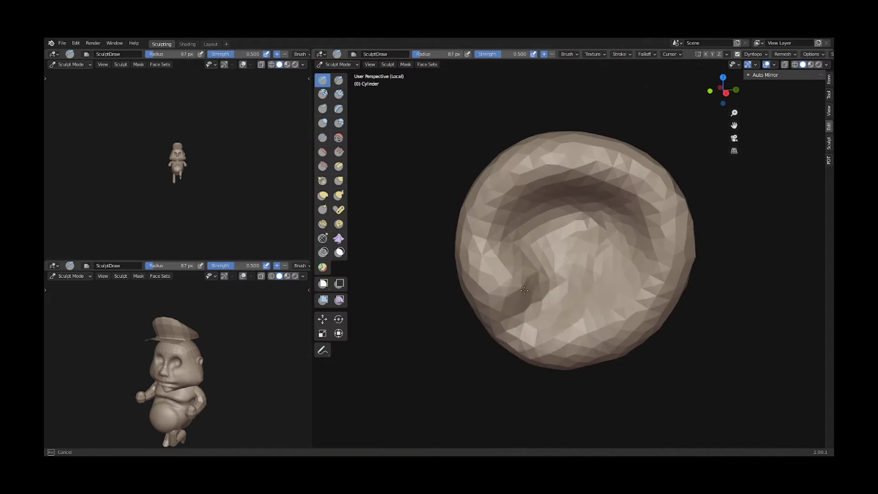
pyautogui.press('g')
pyautogui.click(727, 54)
pyautogui.press('x')
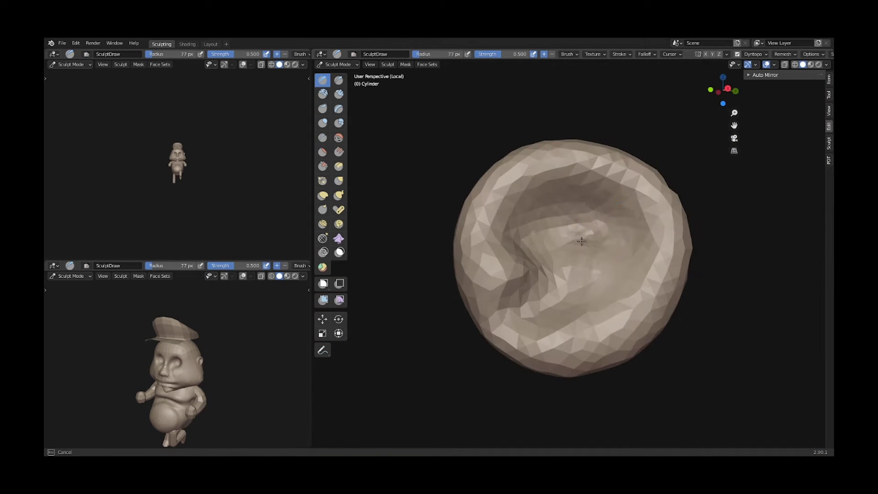
pyautogui.moveTo(590, 229)
pyautogui.mouseDown()
pyautogui.moveTo(578, 305)
pyautogui.moveTo(590, 297)
pyautogui.mouseUp()
pyautogui.moveTo(590, 297); pyautogui.dragTo(539, 257, button='middle')
pyautogui.moveTo(539, 256); pyautogui.dragTo(525, 300)
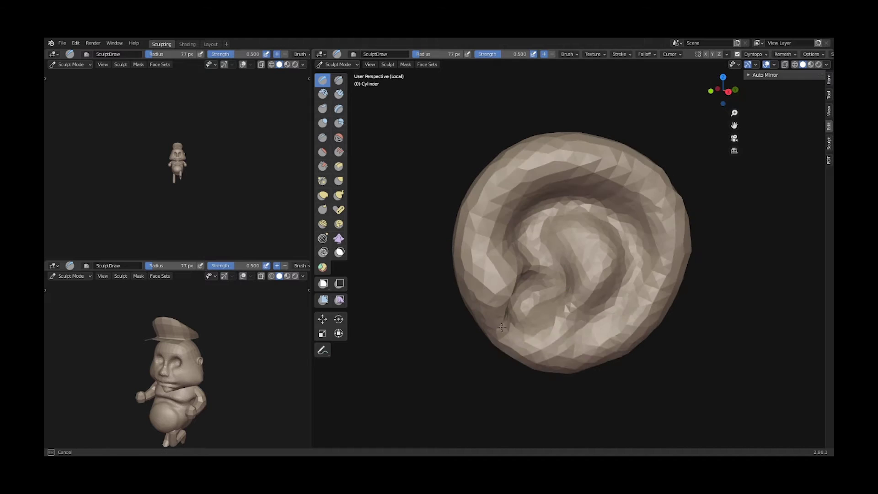
# - Refine the ear's inner curl and fold, then show it back on the head
pyautogui.moveTo(526, 300); pyautogui.dragTo(548, 292, button='middle')
pyautogui.moveTo(595, 275); pyautogui.dragTo(617, 320)
pyautogui.moveTo(617, 320)
pyautogui.mouseDown(button='middle')
pyautogui.moveTo(615, 340)
pyautogui.moveTo(601, 205)
pyautogui.moveTo(525, 238)
pyautogui.mouseUp(button='middle')
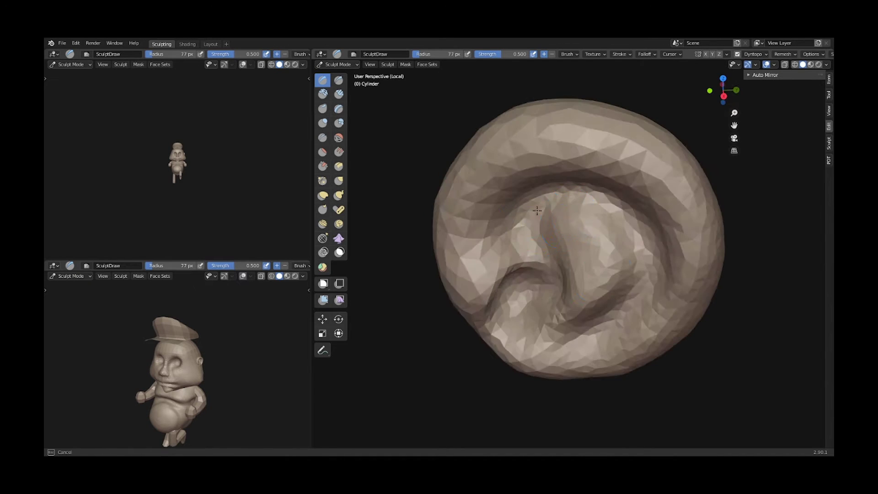
pyautogui.moveTo(526, 237); pyautogui.dragTo(502, 274)
pyautogui.moveTo(502, 275)
pyautogui.mouseDown(button='middle')
pyautogui.moveTo(591, 318)
pyautogui.moveTo(582, 337)
pyautogui.moveTo(543, 321)
pyautogui.mouseUp(button='middle')
pyautogui.press('x')
pyautogui.scroll(-3, 583, 337)
pyautogui.press('KP_Divide')
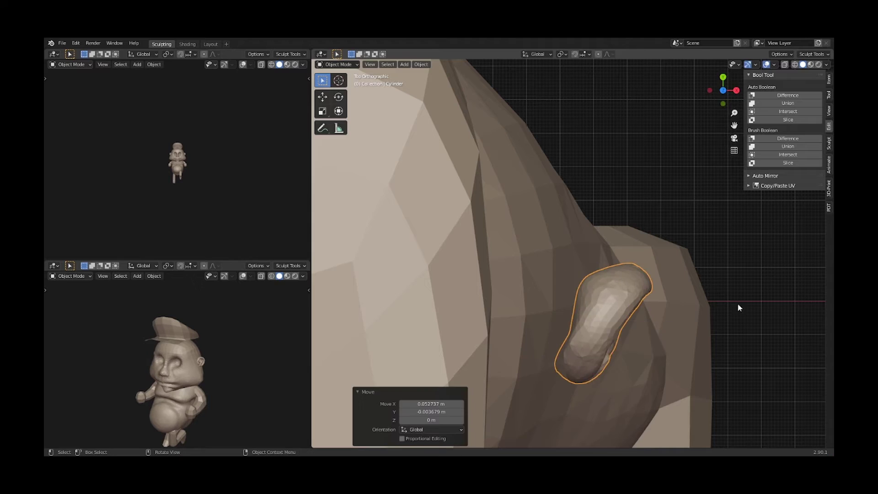
# - Select the head and sculpt the lips and chin in Front Ortho view
pyautogui.press('KP_3')
pyautogui.hotkey('ctrl', 's')
pyautogui.press('KP_1')
pyautogui.moveTo(528, 339); pyautogui.dragTo(655, 359, button='middle')
pyautogui.press('KP_1')
pyautogui.click(496, 329)
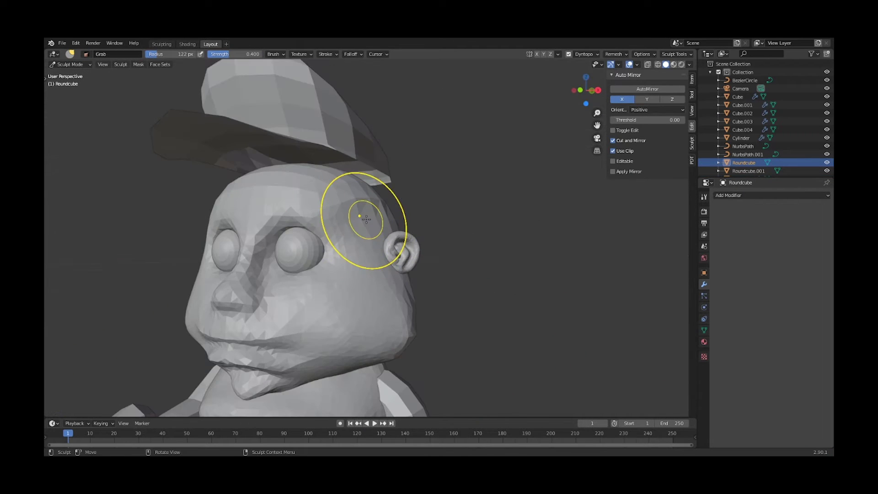
pyautogui.press('KP_1')
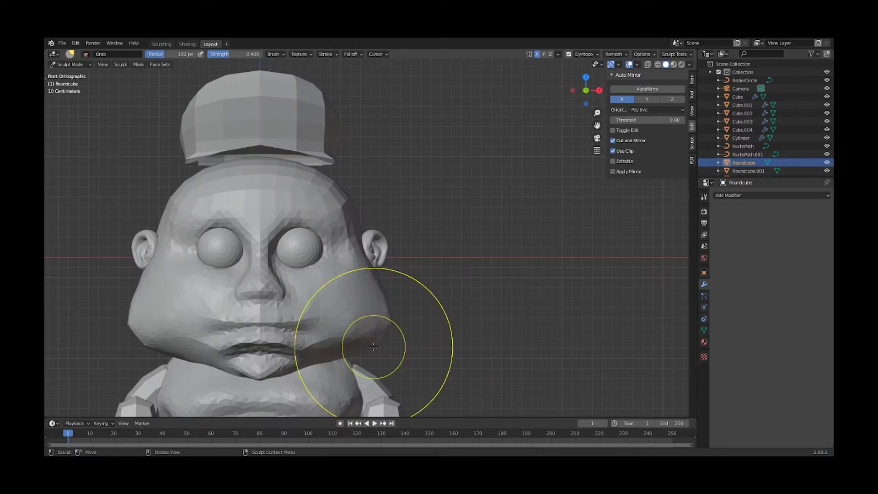
pyautogui.moveTo(378, 337)
pyautogui.mouseDown(button='middle')
pyautogui.moveTo(452, 336)
pyautogui.moveTo(333, 330)
pyautogui.mouseUp(button='middle')
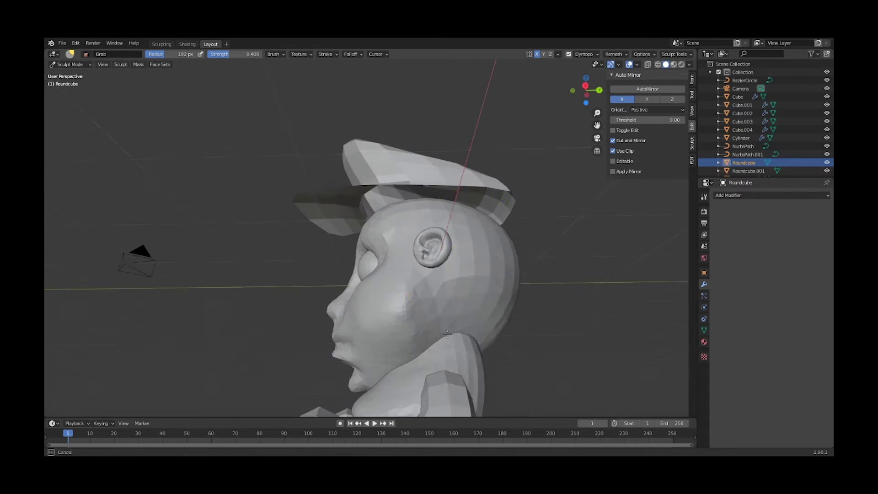
pyautogui.press('KP_1')
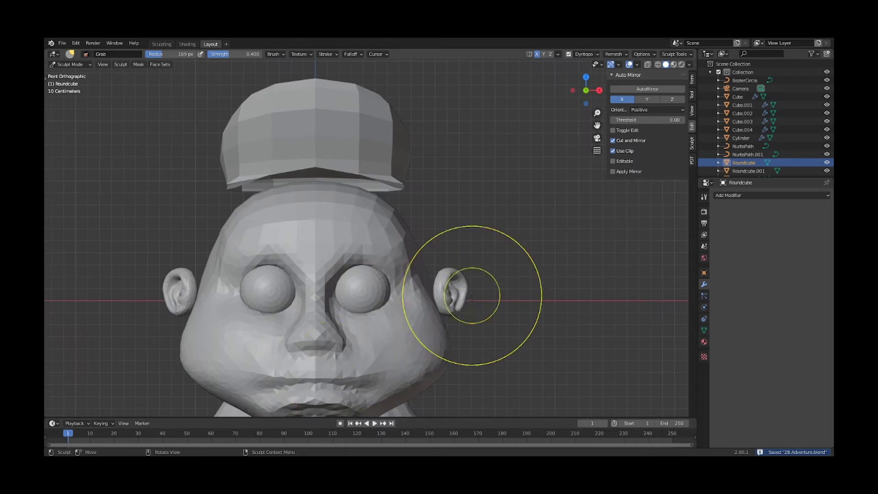
# - Build up the fold under the neck with Draw and Grab brushes, then save
pyautogui.scroll(-4, 471, 295)
pyautogui.scroll(7, 369, 313)
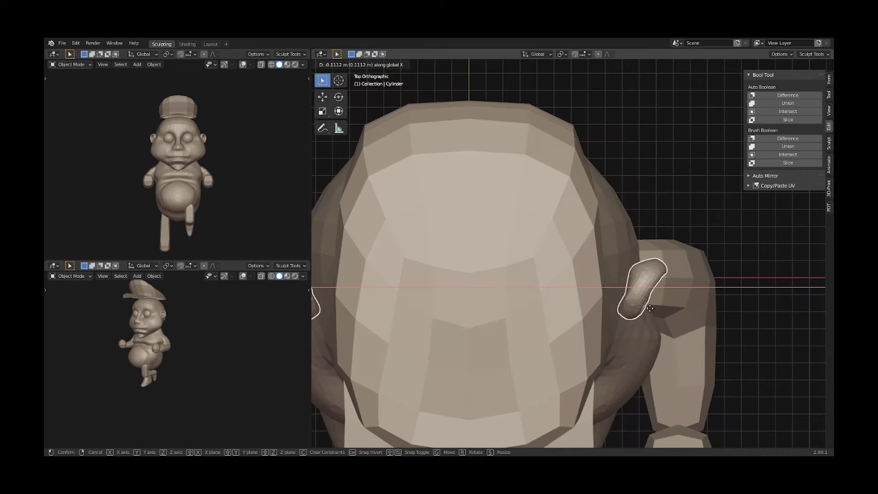
pyautogui.scroll(1, 480, 294)
pyautogui.scroll(1, 503, 303)
pyautogui.scroll(1, 518, 313)
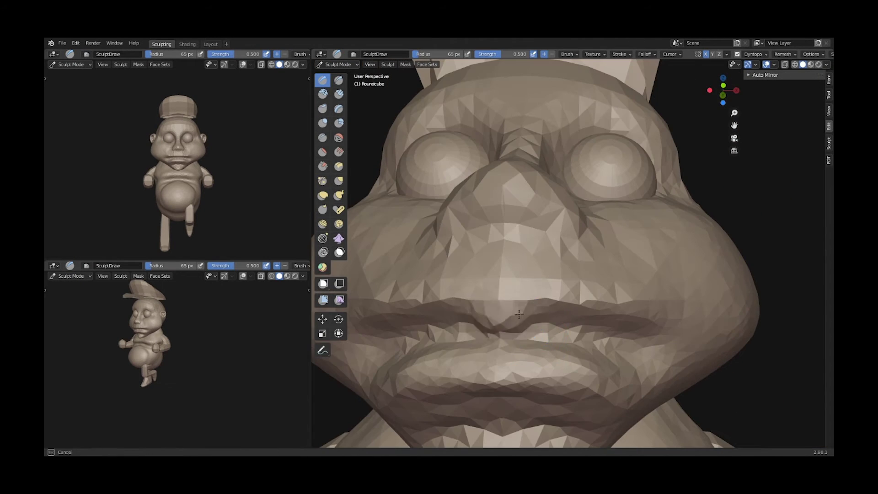
pyautogui.moveTo(518, 314)
pyautogui.mouseDown(button='middle')
pyautogui.moveTo(559, 359)
pyautogui.moveTo(613, 337)
pyautogui.moveTo(558, 358)
pyautogui.moveTo(503, 344)
pyautogui.moveTo(597, 366)
pyautogui.moveTo(499, 304)
pyautogui.moveTo(480, 313)
pyautogui.moveTo(499, 310)
pyautogui.mouseUp(button='middle')
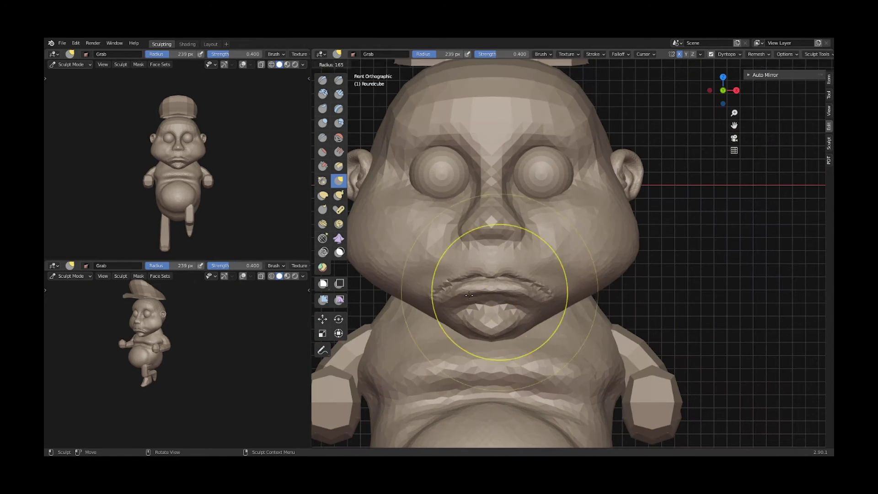
pyautogui.moveTo(540, 334)
pyautogui.keyDown('alt'); pyautogui.mouseDown(button='middle')
pyautogui.moveTo(480, 314)
pyautogui.moveTo(513, 324)
pyautogui.moveTo(545, 354)
pyautogui.moveTo(554, 304)
pyautogui.moveTo(462, 255)
pyautogui.moveTo(724, 274)
pyautogui.moveTo(609, 170)
pyautogui.moveTo(539, 172)
pyautogui.moveTo(613, 280)
pyautogui.mouseUp(button='middle'); pyautogui.keyUp('alt')
pyautogui.press('x')
pyautogui.press('g')
pyautogui.hotkey('ctrl', 's')
pyautogui.hotkey('ctrl', 's')
# - Add Clay Strips detail to the face, check it from the side, and save 28_Adventure.blend
pyautogui.moveTo(666, 352); pyautogui.dragTo(439, 129, button='middle')
pyautogui.scroll(4, 549, 229)
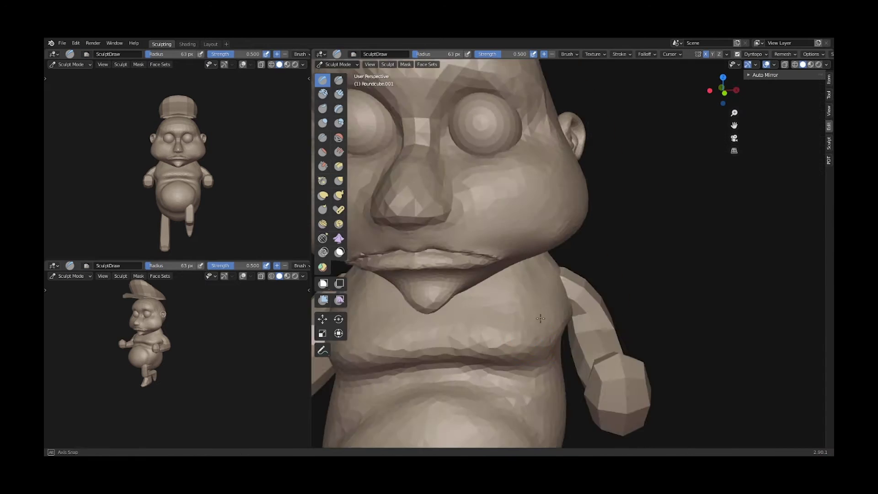
pyautogui.press('c')
pyautogui.click(828, 95)
pyautogui.moveTo(559, 294)
pyautogui.mouseDown(button='middle')
pyautogui.moveTo(637, 274)
pyautogui.moveTo(502, 343)
pyautogui.moveTo(571, 347)
pyautogui.moveTo(513, 358)
pyautogui.moveTo(553, 362)
pyautogui.moveTo(363, 328)
pyautogui.mouseUp(button='middle')
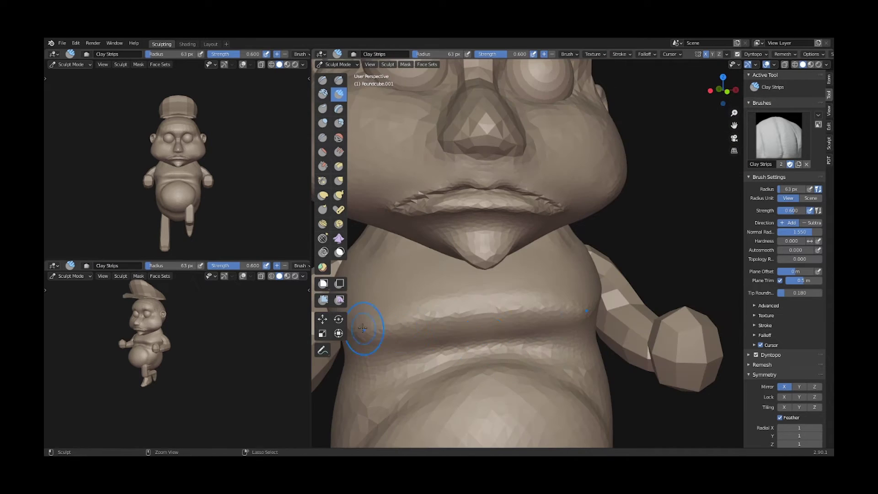
pyautogui.moveTo(421, 304); pyautogui.dragTo(615, 292, button='middle')
pyautogui.moveTo(532, 326)
pyautogui.mouseDown(button='middle')
pyautogui.moveTo(506, 359)
pyautogui.moveTo(637, 313)
pyautogui.moveTo(599, 345)
pyautogui.moveTo(641, 325)
pyautogui.mouseUp(button='middle')
pyautogui.hotkey('ctrl', 's')
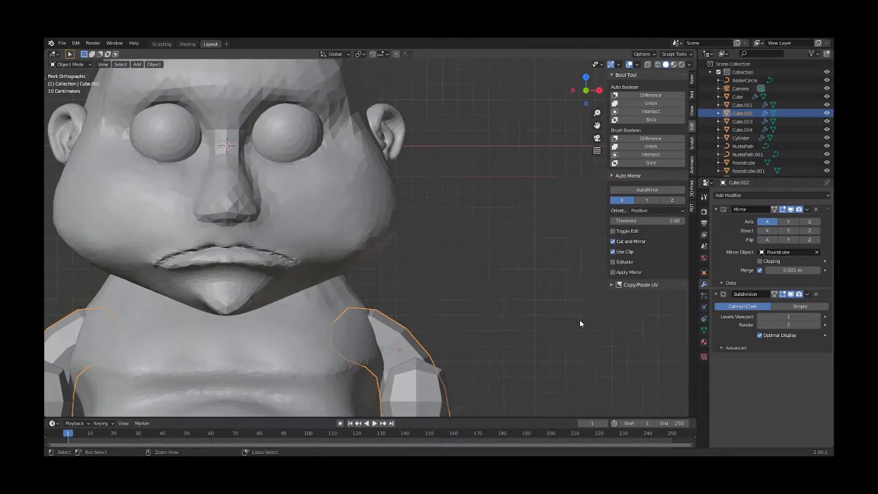
# - Pull the arm outward from the body with the Grab brush
pyautogui.moveTo(424, 349); pyautogui.dragTo(533, 285, button='middle')
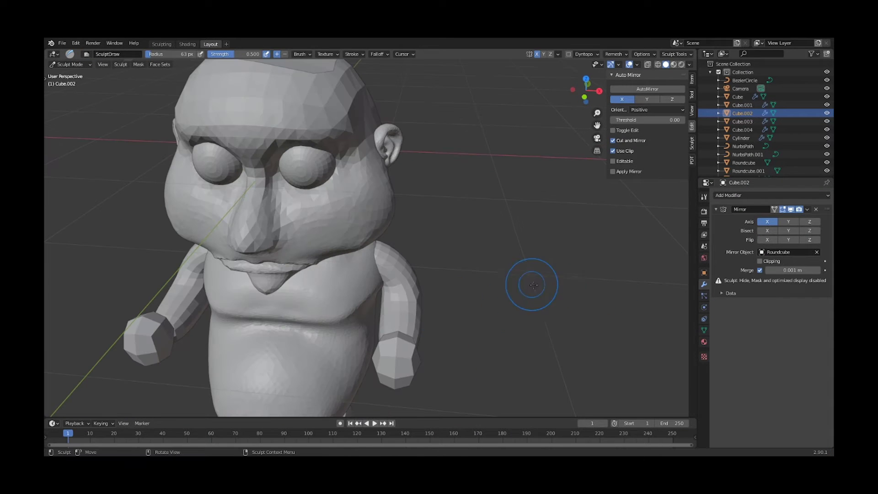
pyautogui.hotkey('ctrl', 'a')
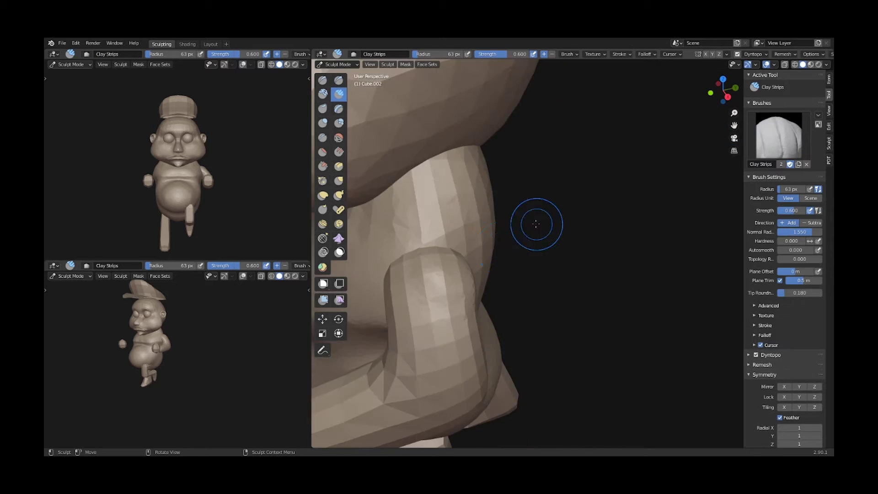
pyautogui.moveTo(517, 309)
pyautogui.mouseDown(button='middle')
pyautogui.moveTo(557, 271)
pyautogui.moveTo(520, 324)
pyautogui.mouseUp(button='middle')
pyautogui.press('g')
pyautogui.moveTo(519, 323); pyautogui.dragTo(503, 329)
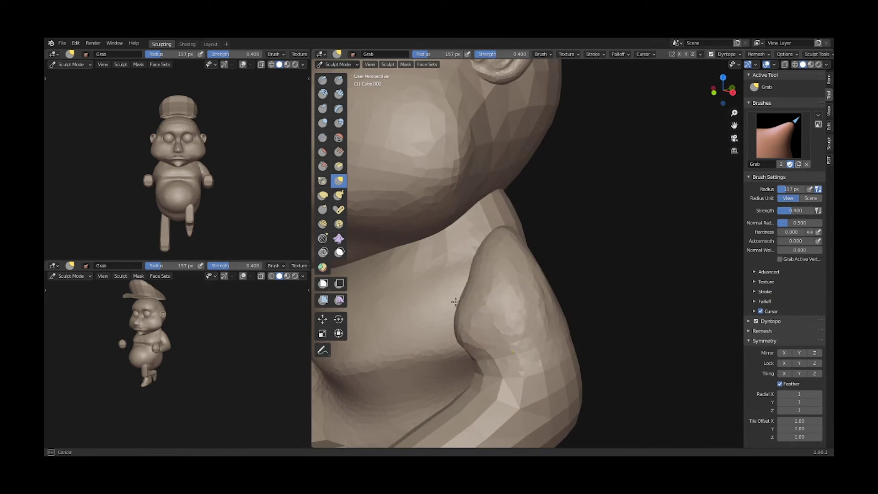
pyautogui.moveTo(503, 329)
pyautogui.mouseDown(button='middle')
pyautogui.moveTo(552, 284)
pyautogui.moveTo(588, 313)
pyautogui.moveTo(533, 340)
pyautogui.moveTo(524, 324)
pyautogui.moveTo(590, 201)
pyautogui.moveTo(652, 190)
pyautogui.moveTo(571, 333)
pyautogui.moveTo(525, 280)
pyautogui.moveTo(607, 316)
pyautogui.moveTo(490, 239)
pyautogui.moveTo(619, 208)
pyautogui.moveTo(608, 168)
pyautogui.moveTo(594, 236)
pyautogui.moveTo(613, 284)
pyautogui.moveTo(581, 301)
pyautogui.moveTo(589, 297)
pyautogui.moveTo(588, 333)
pyautogui.moveTo(599, 287)
pyautogui.moveTo(611, 288)
pyautogui.moveTo(525, 239)
pyautogui.mouseUp(button='middle')
# - Switch from the arm to sculpting the hand ball in Sculpt Mode
pyautogui.press('x')
pyautogui.press('g')
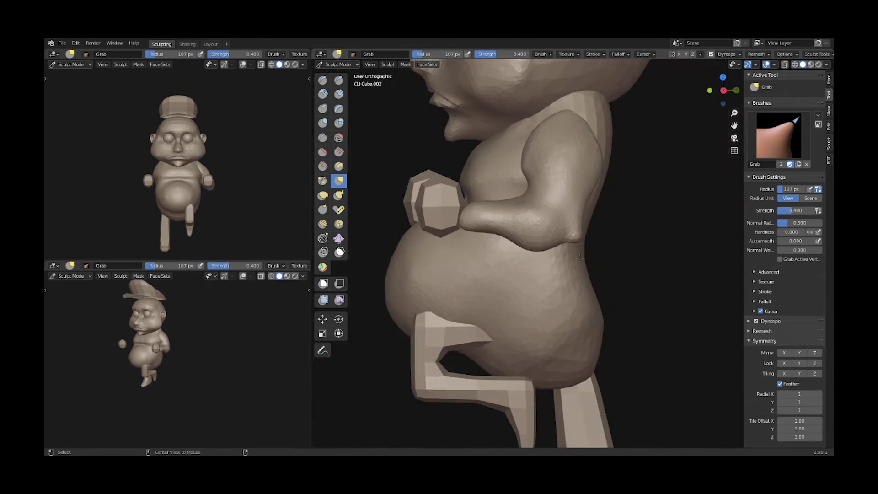
pyautogui.moveTo(367, 237)
pyautogui.keyDown('shift'); pyautogui.mouseDown(button='middle')
pyautogui.moveTo(550, 237)
pyautogui.moveTo(480, 278)
pyautogui.moveTo(564, 270)
pyautogui.mouseUp(button='middle'); pyautogui.keyUp('shift')
pyautogui.scroll(2, 550, 237)
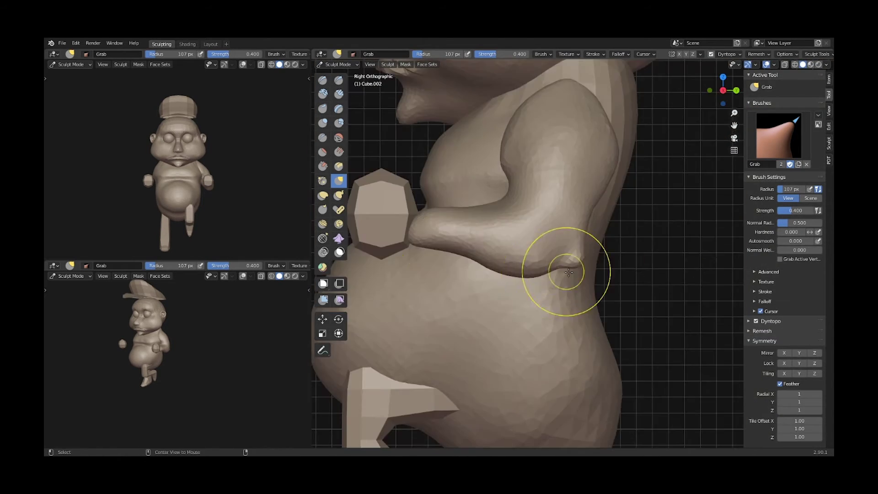
pyautogui.hotkey('ctrl', 'Tab')
pyautogui.click(457, 249)
pyautogui.hotkey('ctrl', 'pagedown')
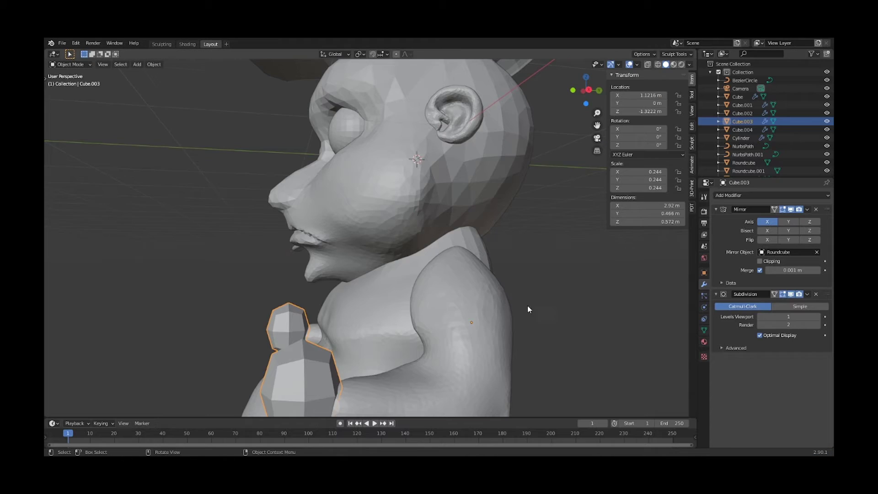
pyautogui.hotkey('ctrl', 'Tab')
pyautogui.hotkey('ctrl', 'Tab')
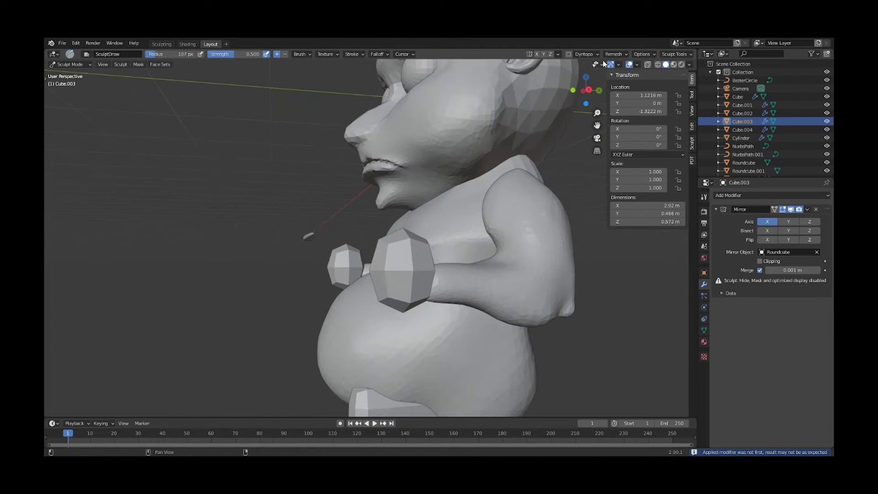
# - Fill in the hole on the hand ball with the Draw brush
pyautogui.moveTo(347, 347); pyautogui.dragTo(443, 319, button='middle')
pyautogui.press('KP_3')
pyautogui.press('g')
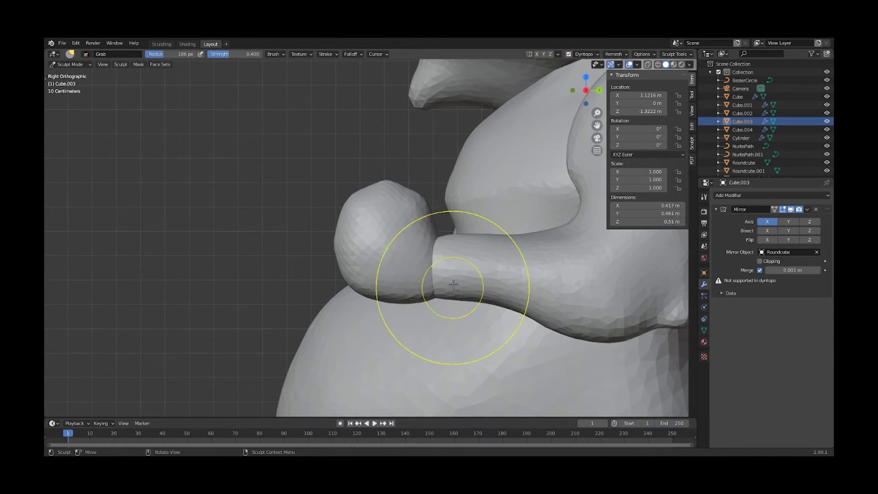
pyautogui.press('KP_1')
pyautogui.scroll(3, 550, 261)
pyautogui.press('x')
pyautogui.scroll(-3, 551, 260)
pyautogui.moveTo(466, 241)
pyautogui.mouseDown(button='middle')
pyautogui.moveTo(349, 350)
pyautogui.moveTo(475, 256)
pyautogui.mouseUp(button='middle')
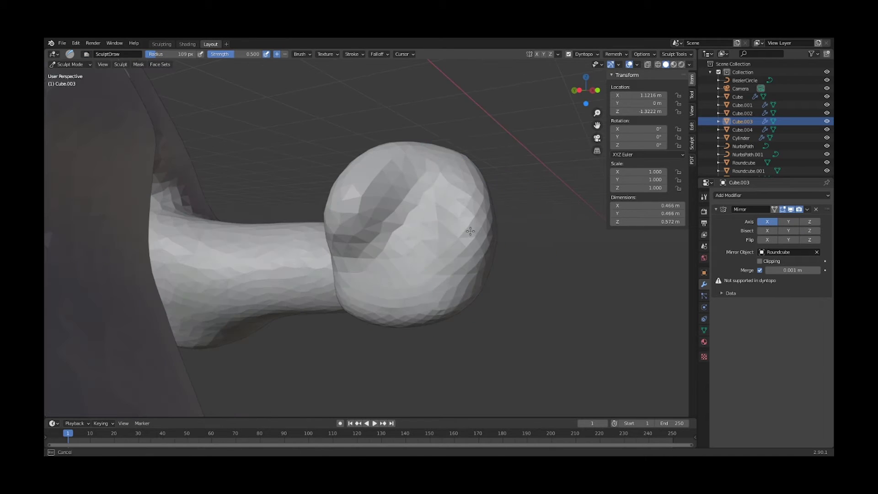
pyautogui.moveTo(458, 256); pyautogui.dragTo(485, 236)
pyautogui.moveTo(484, 235)
pyautogui.mouseDown(button='middle')
pyautogui.moveTo(411, 225)
pyautogui.moveTo(375, 288)
pyautogui.moveTo(415, 348)
pyautogui.moveTo(393, 275)
pyautogui.moveTo(411, 247)
pyautogui.mouseUp(button='middle')
# - Isolate the hand in local view, sculpt first strokes, and save
pyautogui.press('KP_Divide')
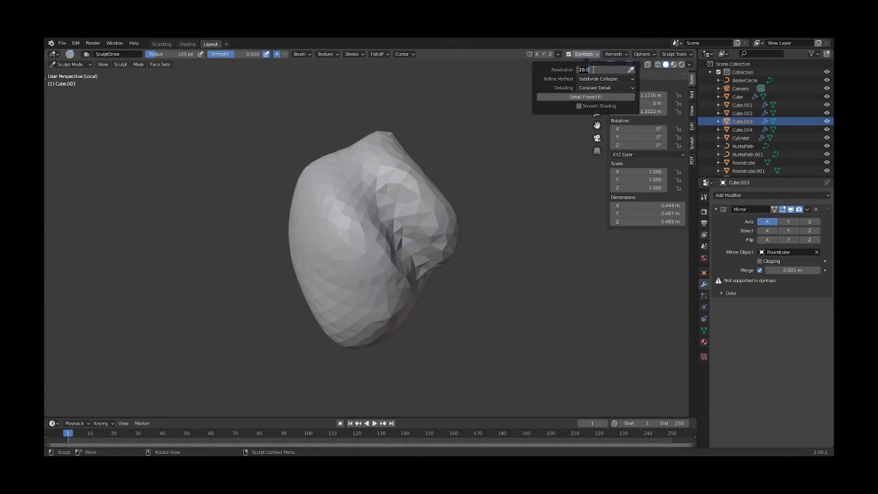
pyautogui.moveTo(402, 237); pyautogui.dragTo(430, 236)
pyautogui.moveTo(430, 236)
pyautogui.mouseDown(button='middle')
pyautogui.moveTo(460, 235)
pyautogui.moveTo(373, 231)
pyautogui.moveTo(387, 237)
pyautogui.mouseUp(button='middle')
pyautogui.hotkey('ctrl', 's')
pyautogui.hotkey('ctrl', 'pageup')
pyautogui.press('KP_Divide')
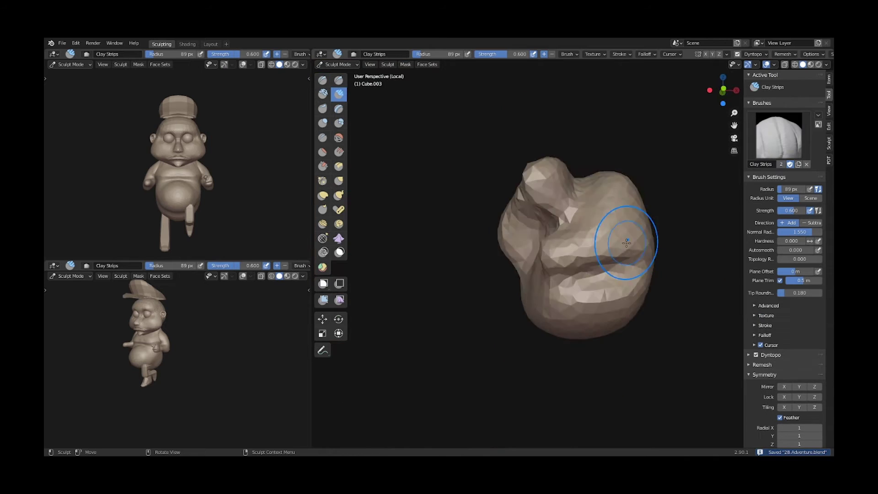
# - Sculpt the ball into a clenched fist with distinct fingers using the Draw brush
pyautogui.moveTo(596, 265)
pyautogui.mouseDown(button='middle')
pyautogui.moveTo(592, 284)
pyautogui.moveTo(560, 282)
pyautogui.mouseUp(button='middle')
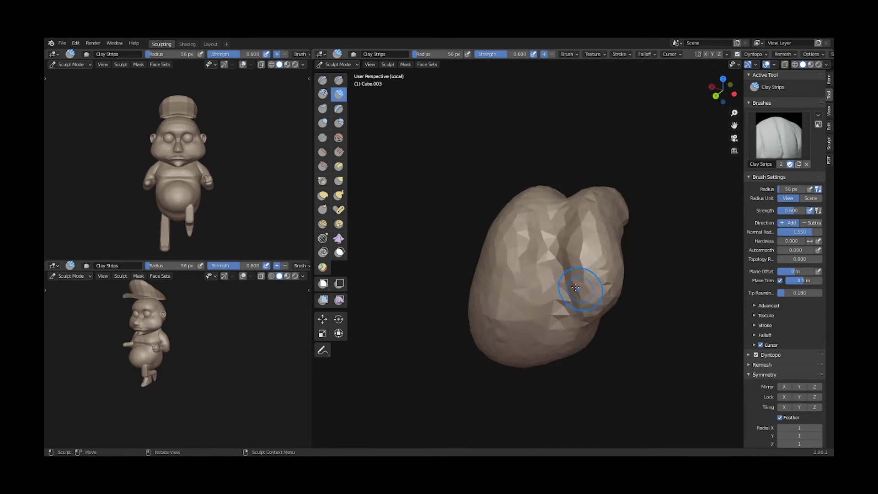
pyautogui.press('x')
pyautogui.moveTo(611, 298); pyautogui.dragTo(659, 254, button='middle')
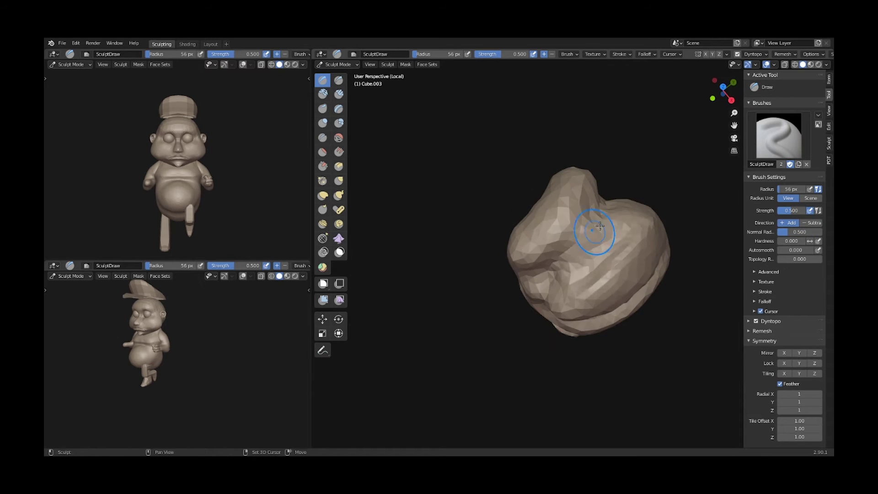
pyautogui.moveTo(656, 284); pyautogui.dragTo(559, 219, button='middle')
pyautogui.moveTo(648, 284)
pyautogui.mouseDown(button='middle')
pyautogui.moveTo(606, 253)
pyautogui.moveTo(522, 246)
pyautogui.mouseUp(button='middle')
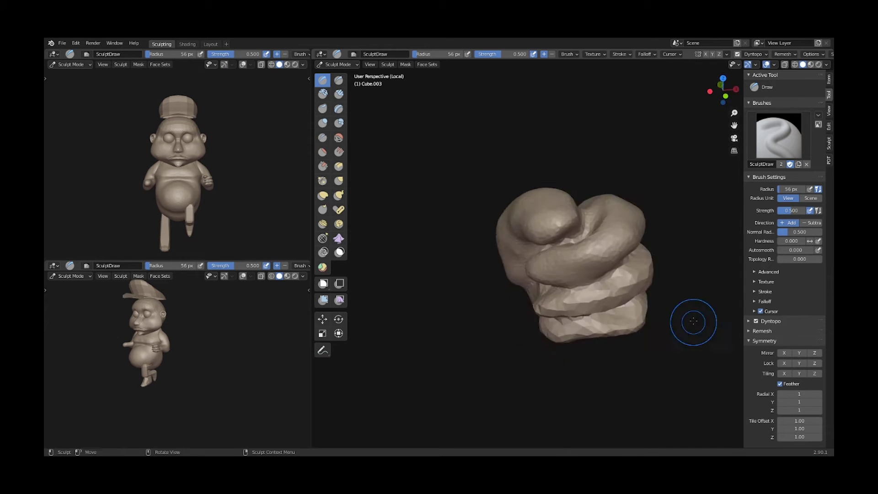
pyautogui.moveTo(585, 288); pyautogui.dragTo(606, 276, button='middle')
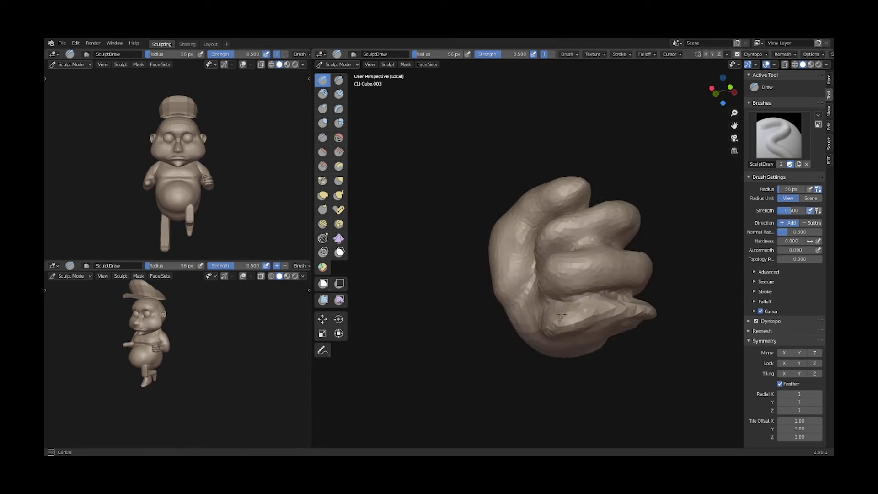
pyautogui.moveTo(573, 325); pyautogui.dragTo(586, 255, button='middle')
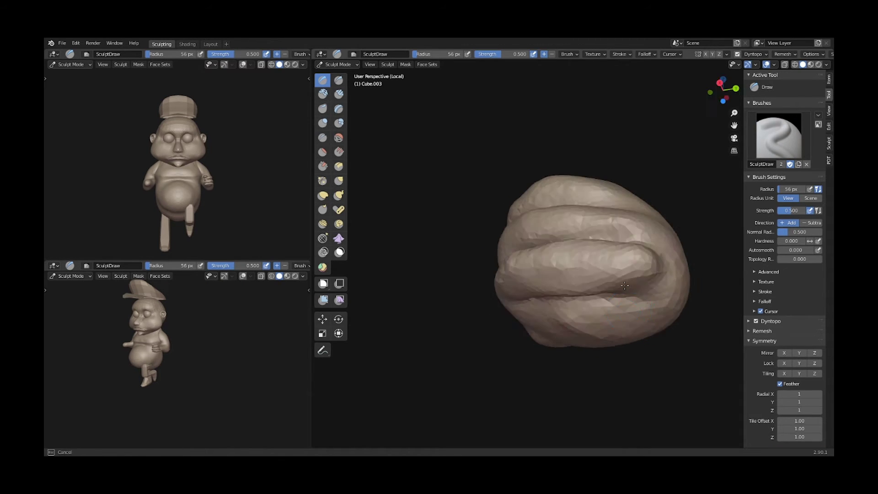
pyautogui.moveTo(624, 285); pyautogui.dragTo(607, 347, button='middle')
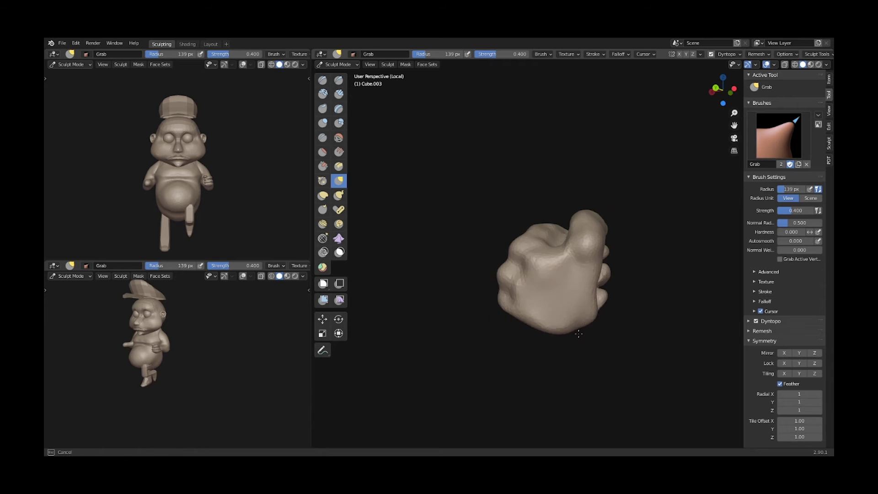
# - Refine the fist all around with a smaller brush radius
pyautogui.press('f')
pyautogui.click(577, 358)
pyautogui.moveTo(577, 358)
pyautogui.mouseDown(button='middle')
pyautogui.moveTo(516, 293)
pyautogui.moveTo(568, 334)
pyautogui.moveTo(604, 334)
pyautogui.mouseUp(button='middle')
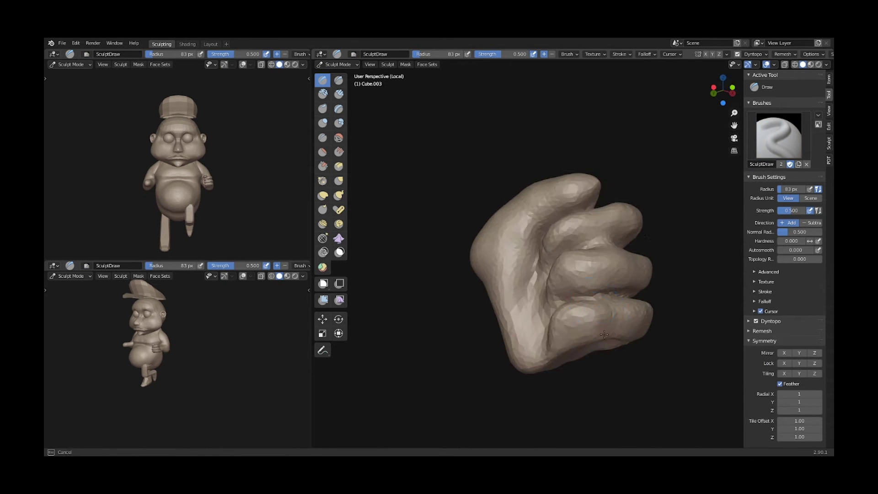
pyautogui.moveTo(675, 340); pyautogui.dragTo(613, 273, button='middle')
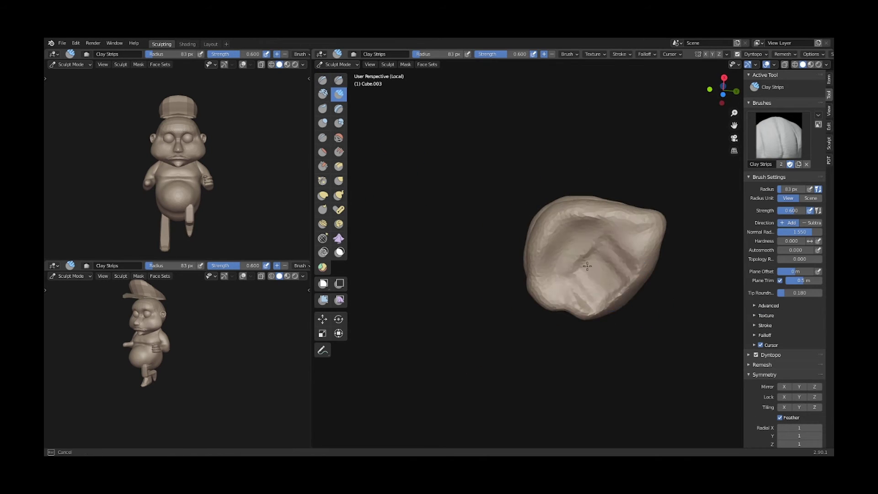
pyautogui.moveTo(656, 340)
pyautogui.keyDown('alt'); pyautogui.mouseDown(button='middle')
pyautogui.moveTo(591, 332)
pyautogui.moveTo(652, 333)
pyautogui.mouseUp(button='middle'); pyautogui.keyUp('alt')
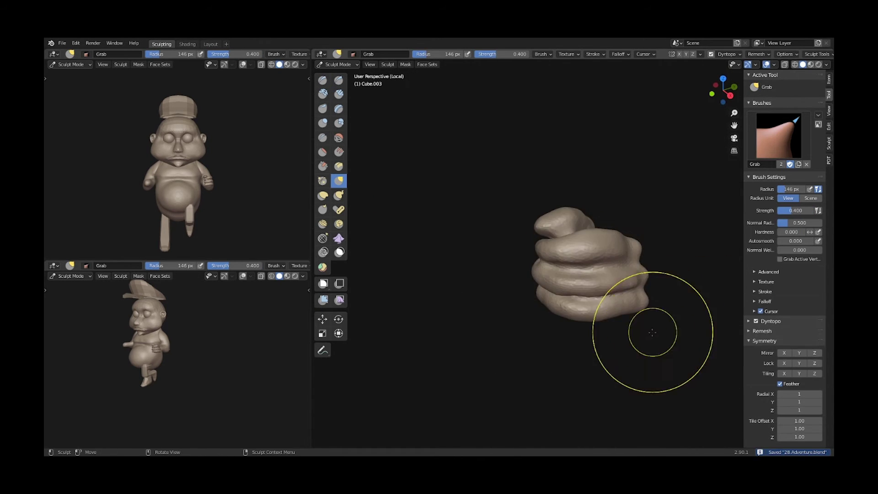
# - Leave local view and return to Object Mode with the whole character visible
pyautogui.press('KP_Divide')
pyautogui.keyDown('alt'); pyautogui.moveTo(588, 343); pyautogui.dragTo(624, 242, button='middle'); pyautogui.keyUp('alt')
pyautogui.scroll(-4, 606, 180)
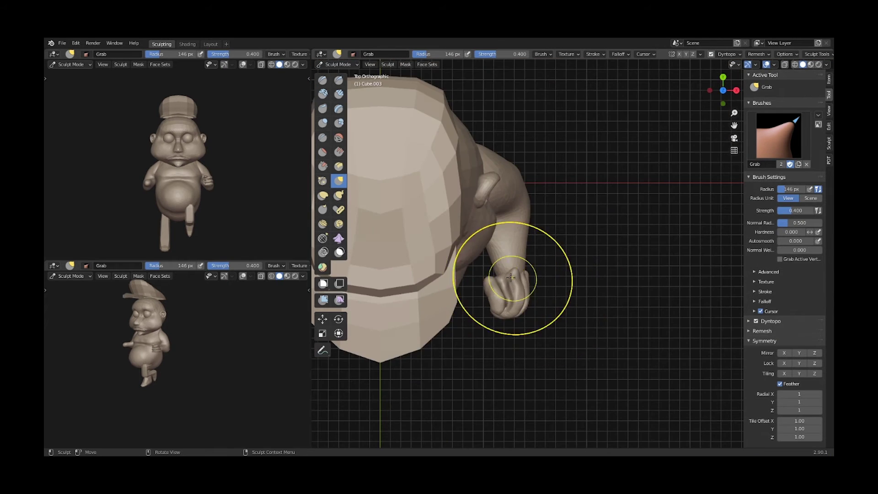
pyautogui.hotkey('ctrl', 'Tab')
pyautogui.moveTo(617, 295)
pyautogui.mouseDown(button='middle')
pyautogui.moveTo(639, 327)
pyautogui.moveTo(562, 286)
pyautogui.mouseUp(button='middle')
# - Enable Dyntopo and deepen the fist's knuckles with a smaller Draw brush
pyautogui.hotkey('ctrl', 's')
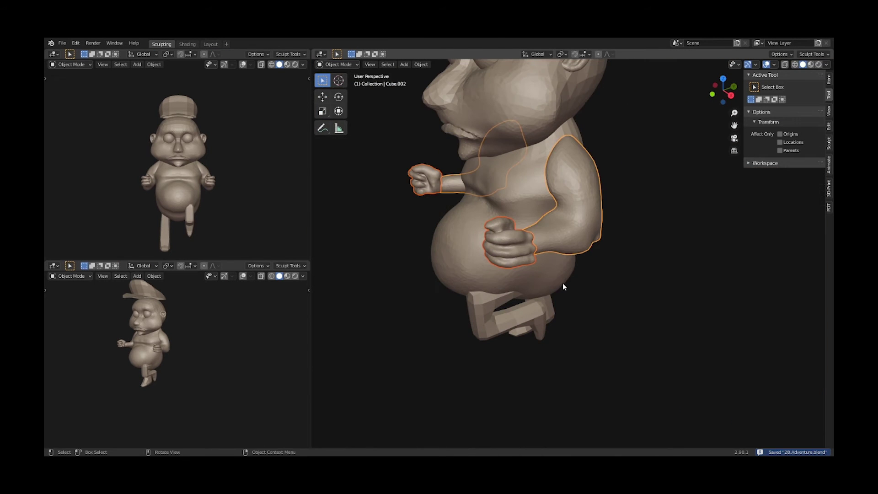
pyautogui.moveTo(686, 228)
pyautogui.mouseDown(button='middle')
pyautogui.moveTo(598, 287)
pyautogui.moveTo(565, 284)
pyautogui.moveTo(555, 196)
pyautogui.moveTo(609, 270)
pyautogui.moveTo(510, 323)
pyautogui.moveTo(617, 334)
pyautogui.moveTo(662, 167)
pyautogui.mouseUp(button='middle')
pyautogui.hotkey('ctrl', 'Tab')
pyautogui.scroll(3, 597, 287)
pyautogui.hotkey('ctrl', 'd')
pyautogui.press('f')
pyautogui.click(520, 274)
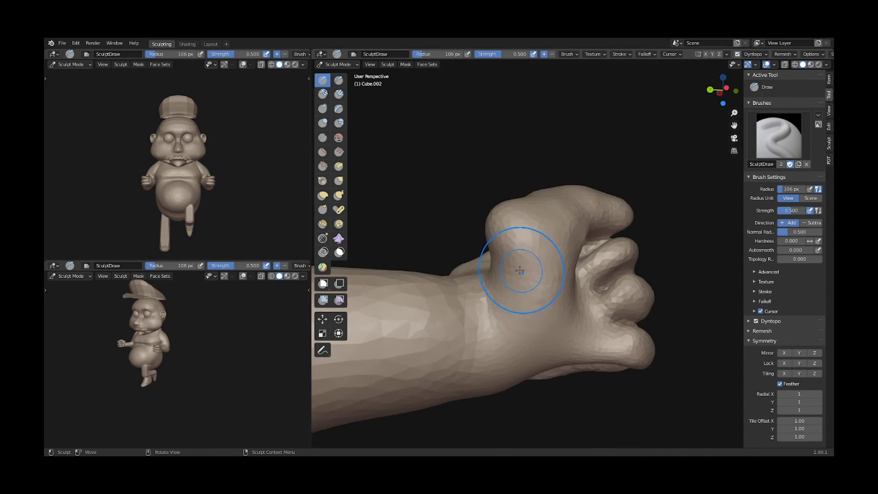
pyautogui.moveTo(519, 275)
pyautogui.mouseDown(button='middle')
pyautogui.moveTo(614, 338)
pyautogui.moveTo(554, 294)
pyautogui.moveTo(613, 309)
pyautogui.moveTo(500, 268)
pyautogui.moveTo(600, 363)
pyautogui.moveTo(571, 320)
pyautogui.moveTo(662, 308)
pyautogui.moveTo(530, 371)
pyautogui.mouseUp(button='middle')
pyautogui.hotkey('ctrl', 'Tab')
# - Save, exit local view in Layout, and enter Sculpt Mode on the body
pyautogui.hotkey('ctrl', 's')
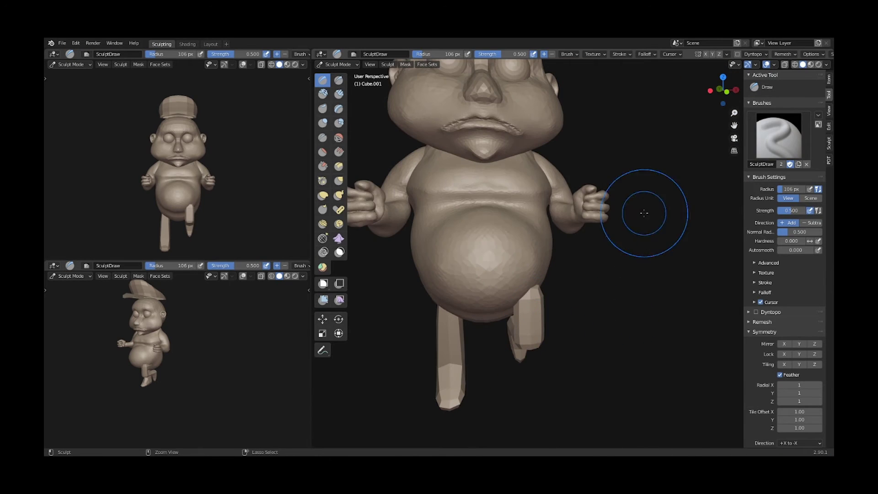
pyautogui.click(211, 44)
pyautogui.press('KP_Divide')
pyautogui.hotkey('ctrl', 'Tab')
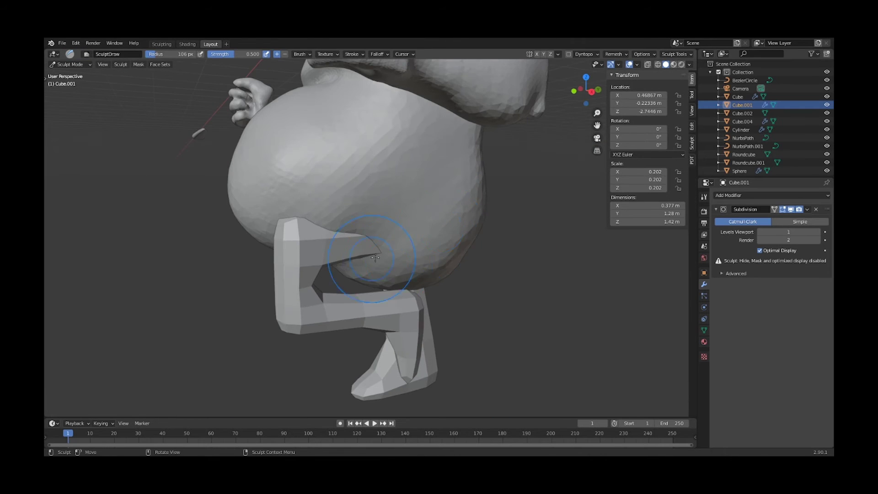
# - Set up an enlarged Grab brush on the legs in the Sculpting workspace
pyautogui.click(162, 47)
pyautogui.moveTo(401, 191)
pyautogui.mouseDown(button='middle')
pyautogui.moveTo(425, 250)
pyautogui.moveTo(414, 229)
pyautogui.moveTo(424, 215)
pyautogui.moveTo(451, 254)
pyautogui.moveTo(581, 231)
pyautogui.moveTo(582, 260)
pyautogui.moveTo(569, 236)
pyautogui.moveTo(568, 333)
pyautogui.moveTo(619, 254)
pyautogui.moveTo(613, 279)
pyautogui.moveTo(539, 274)
pyautogui.moveTo(561, 342)
pyautogui.mouseUp(button='middle')
pyautogui.press('g')
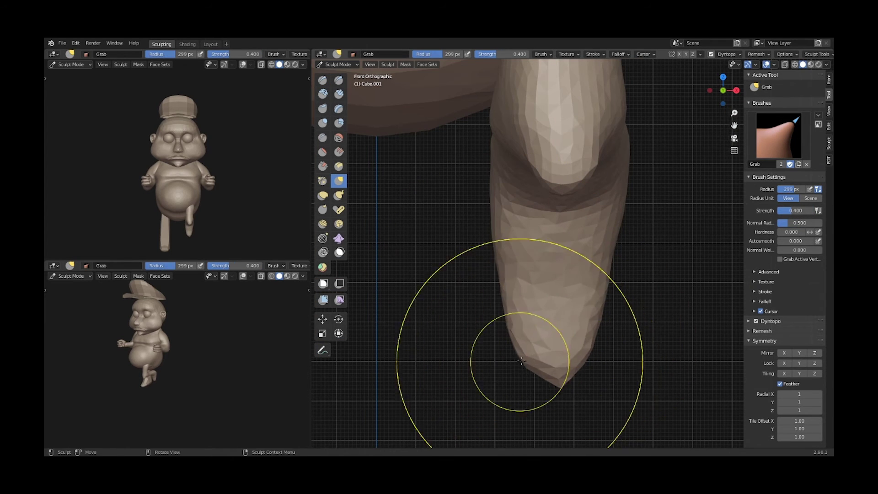
pyautogui.press('f')
pyautogui.click(617, 320)
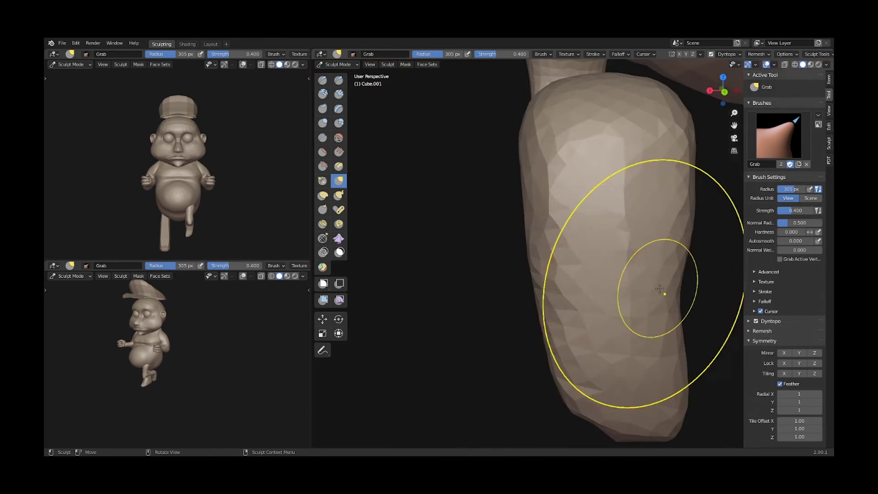
pyautogui.moveTo(516, 297)
pyautogui.mouseDown(button='middle')
pyautogui.moveTo(666, 235)
pyautogui.moveTo(520, 251)
pyautogui.moveTo(545, 198)
pyautogui.moveTo(646, 177)
pyautogui.moveTo(506, 227)
pyautogui.moveTo(631, 308)
pyautogui.moveTo(480, 317)
pyautogui.mouseUp(button='middle')
pyautogui.press('x')
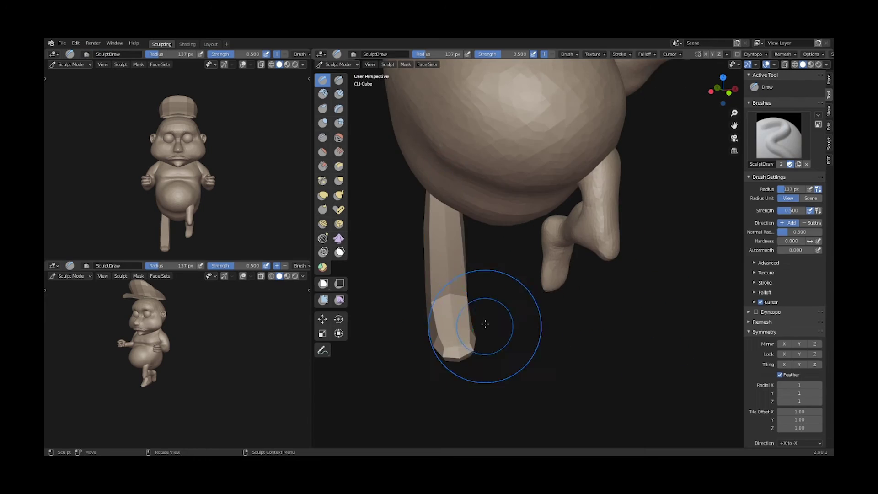
pyautogui.hotkey('ctrl', 'pageup')
pyautogui.hotkey('ctrl', 'pagedown')
# - Bend the raised leg at the knee with a smaller Grab brush
pyautogui.moveTo(392, 195)
pyautogui.mouseDown(button='middle')
pyautogui.moveTo(470, 215)
pyautogui.moveTo(680, 314)
pyautogui.moveTo(568, 352)
pyautogui.moveTo(476, 291)
pyautogui.mouseUp(button='middle')
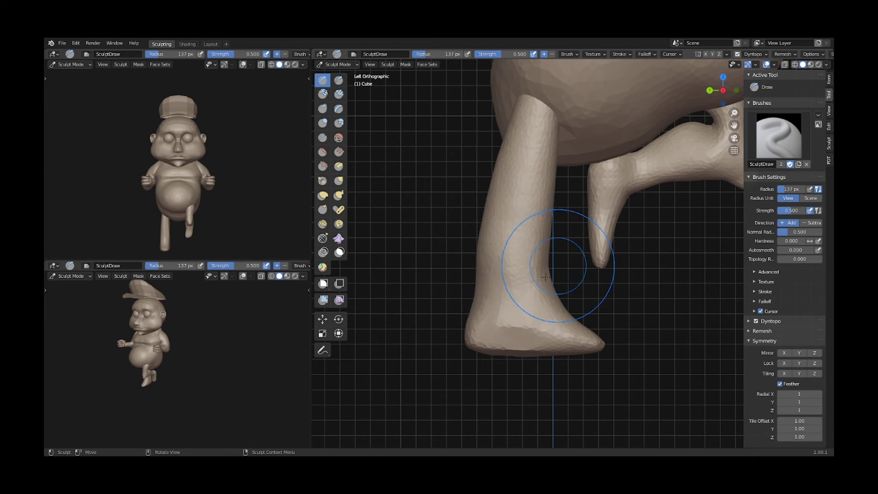
pyautogui.moveTo(545, 277); pyautogui.dragTo(652, 324, button='middle')
pyautogui.keyDown('alt'); pyautogui.moveTo(501, 283); pyautogui.dragTo(647, 323, button='middle'); pyautogui.keyUp('alt')
pyautogui.press('f')
pyautogui.click(664, 257)
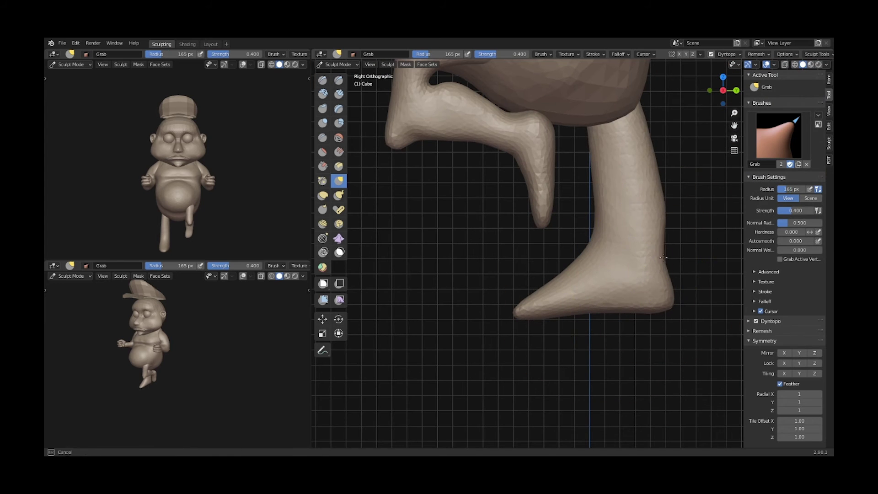
pyautogui.keyDown('alt'); pyautogui.moveTo(626, 198); pyautogui.dragTo(670, 149, button='middle'); pyautogui.keyUp('alt')
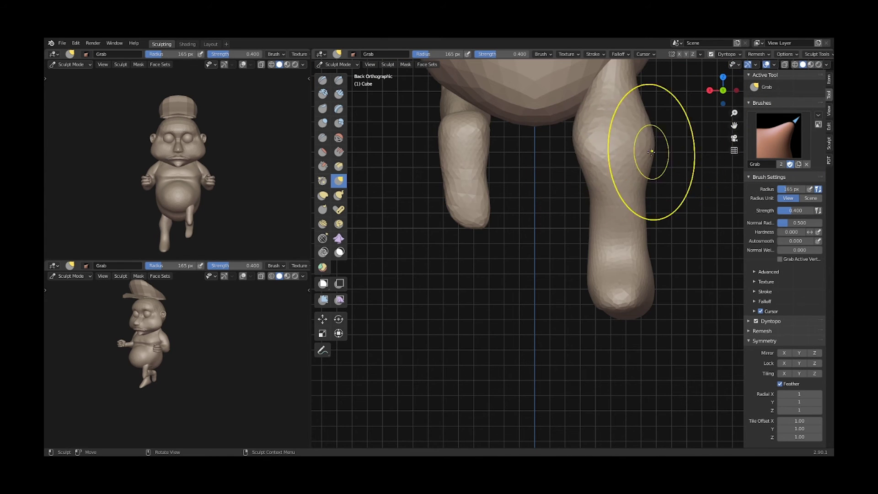
pyautogui.moveTo(631, 244); pyautogui.dragTo(549, 215, button='middle')
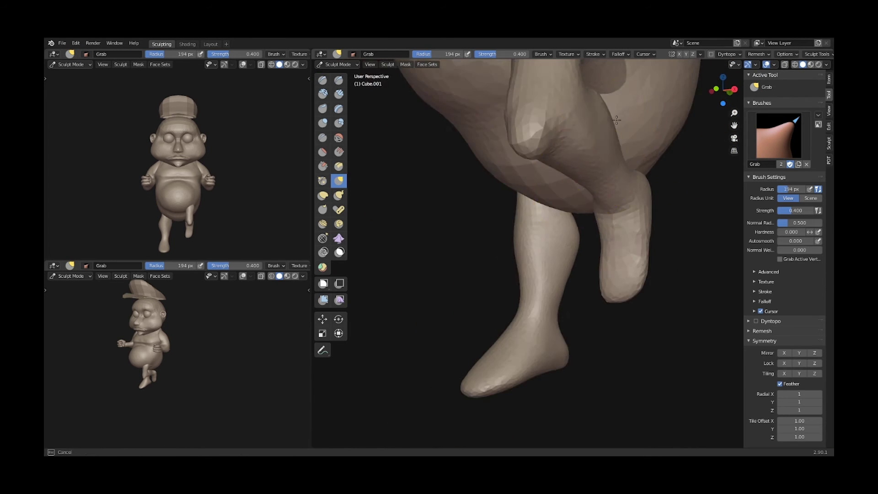
pyautogui.moveTo(616, 120); pyautogui.dragTo(544, 153, button='middle')
pyautogui.scroll(-3, 562, 275)
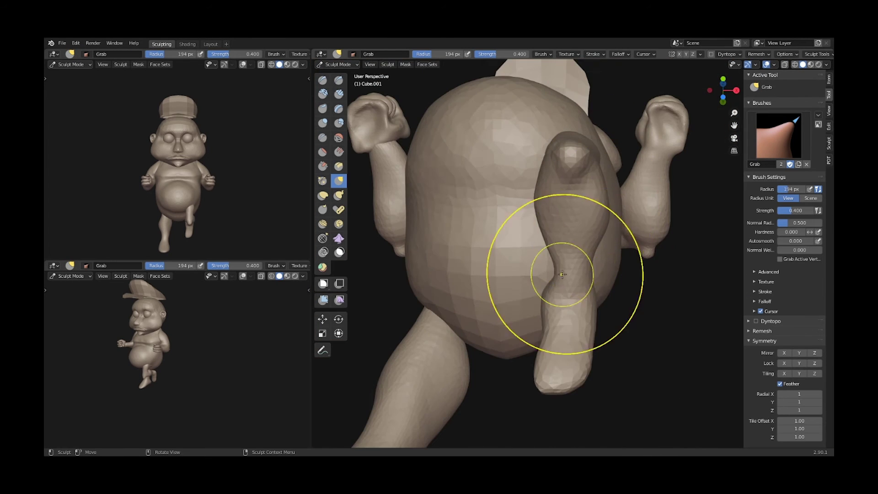
# - Smooth the leg-belly junction, shape the belly outline, save, and exit sculpting
pyautogui.moveTo(562, 269)
pyautogui.mouseDown(button='middle')
pyautogui.moveTo(616, 192)
pyautogui.moveTo(675, 147)
pyautogui.mouseUp(button='middle')
pyautogui.press('f')
pyautogui.click(587, 192)
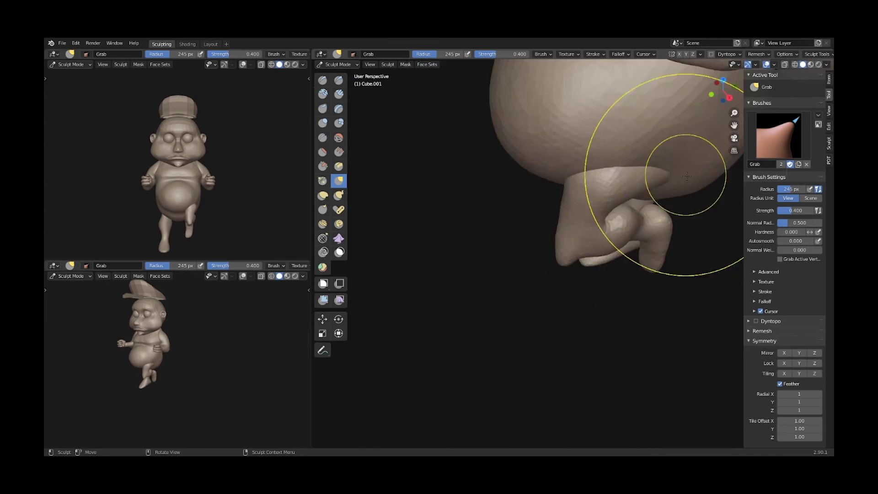
pyautogui.press('KP_1')
pyautogui.hotkey('ctrl', 's')
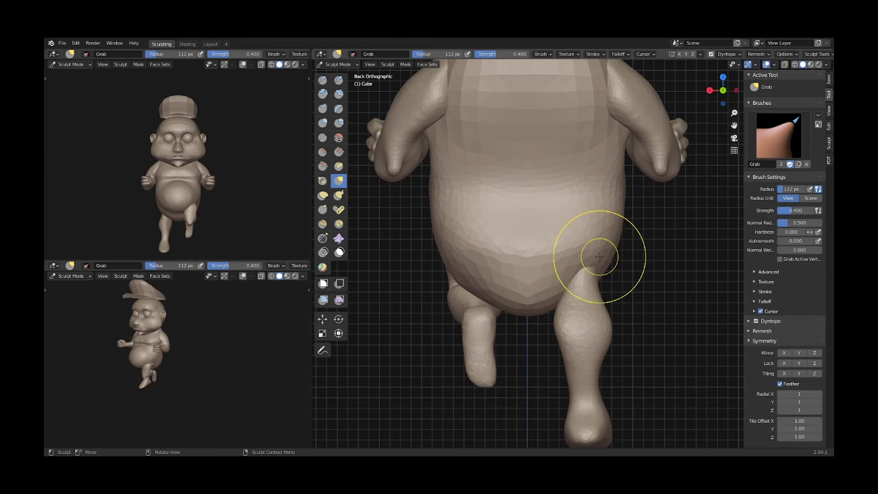
pyautogui.moveTo(599, 256); pyautogui.dragTo(589, 261, button='middle')
pyautogui.press('KP_3')
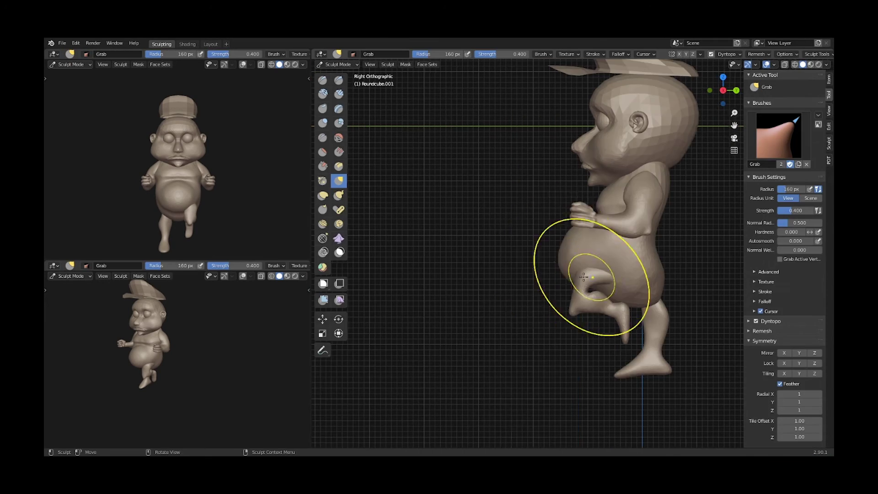
pyautogui.moveTo(548, 271)
pyautogui.mouseDown(button='middle')
pyautogui.moveTo(634, 212)
pyautogui.moveTo(548, 274)
pyautogui.mouseUp(button='middle')
pyautogui.hotkey('shift', 'c')
pyautogui.scroll(3, 594, 238)
pyautogui.hotkey('ctrl', 'Tab')
# - Add a mesh circle at the origin and size it to the waist
pyautogui.moveTo(408, 395); pyautogui.dragTo(411, 171, button='middle')
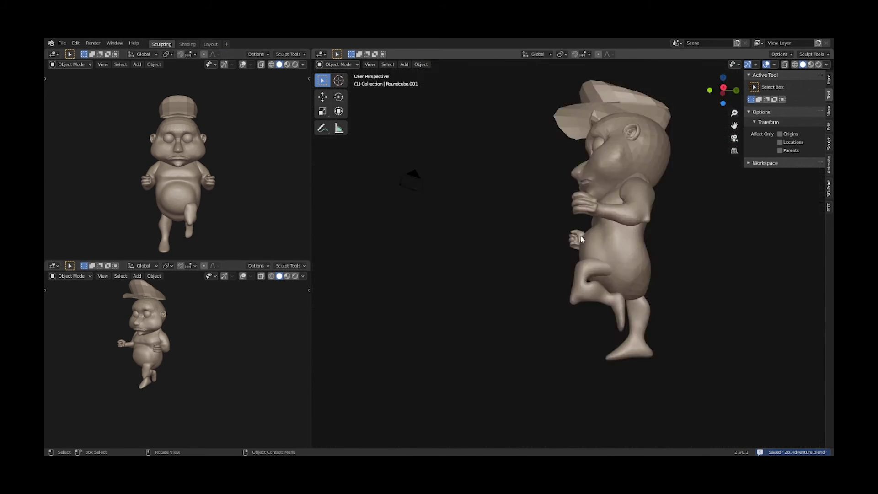
pyautogui.hotkey('ctrl', 'pageup')
pyautogui.hotkey('ctrl', 's')
pyautogui.hotkey('shift', 'a')
pyautogui.click(432, 249)
pyautogui.press('KP_Decimal')
pyautogui.click(135, 322)
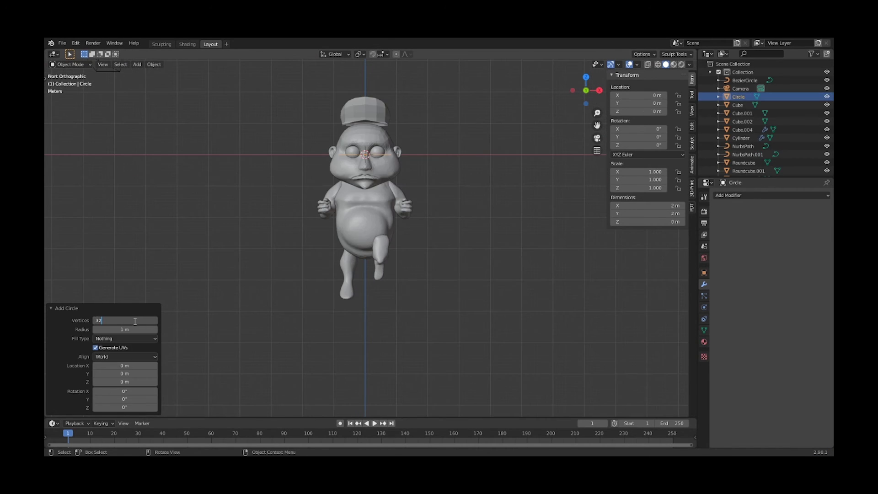
pyautogui.click(443, 316)
# - Shrinkwrap the circle onto Roundcube.001 and extrude it into a band
pyautogui.moveTo(462, 268); pyautogui.dragTo(524, 298, button='middle')
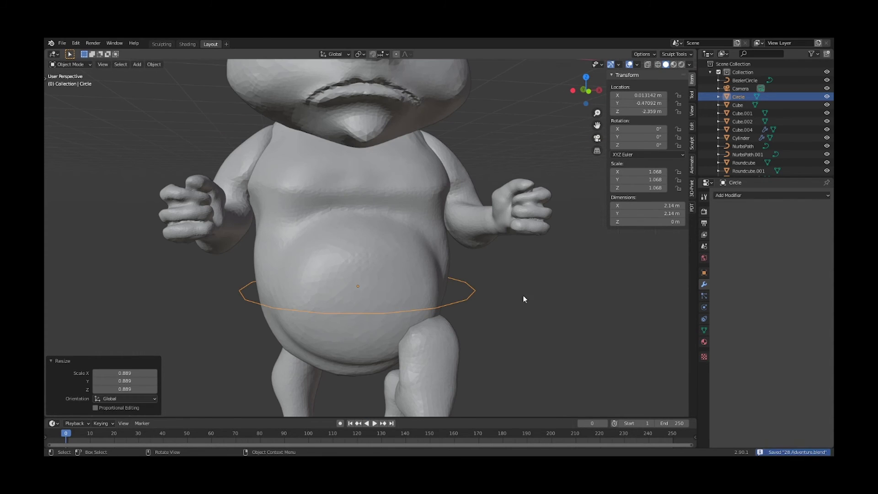
pyautogui.click(771, 196)
pyautogui.click(739, 332)
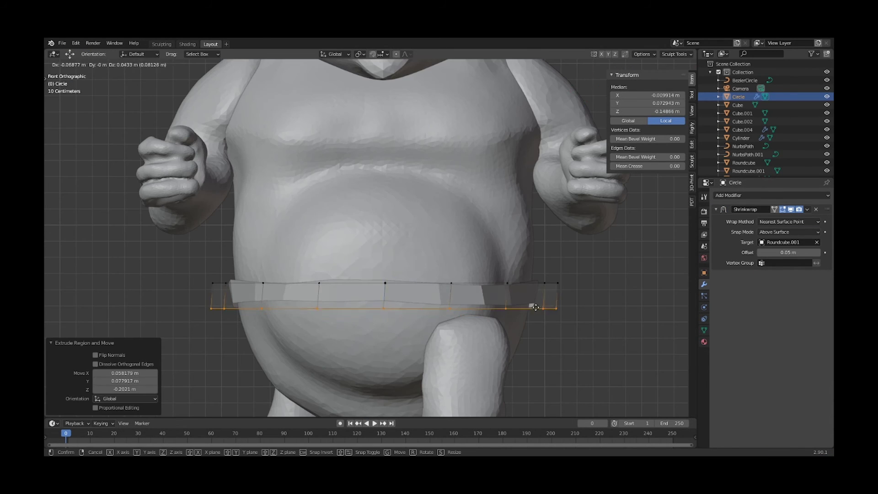
pyautogui.click(535, 307)
pyautogui.moveTo(535, 308)
pyautogui.mouseDown(button='middle')
pyautogui.moveTo(583, 303)
pyautogui.moveTo(225, 281)
pyautogui.moveTo(559, 284)
pyautogui.mouseUp(button='middle')
# - Subdivide the belt band, add a loop cut through it, and save
pyautogui.hotkey('ctrl', '1')
pyautogui.hotkey('ctrl', 'r')
pyautogui.click(225, 280)
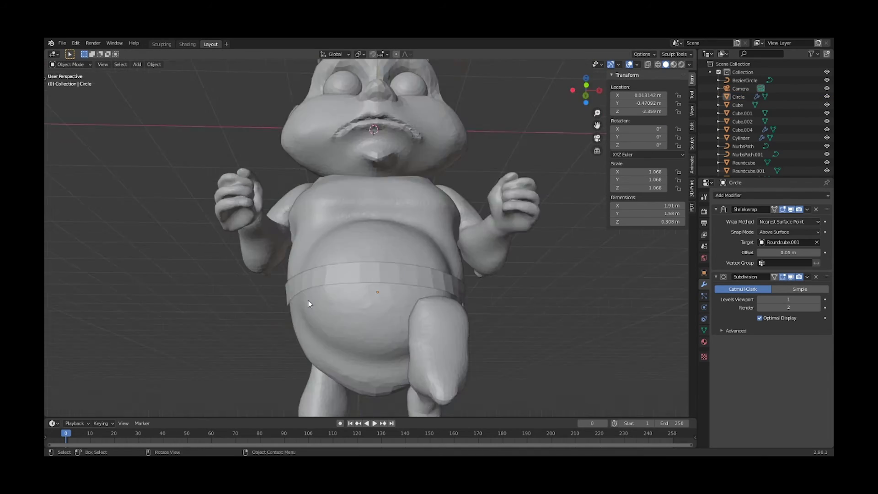
pyautogui.press('Tab')
pyautogui.scroll(-5, 448, 282)
pyautogui.hotkey('ctrl', 's')
# - Rotate the NurbsPath tassel curve to hang at the front of the belt
pyautogui.press('KP_3')
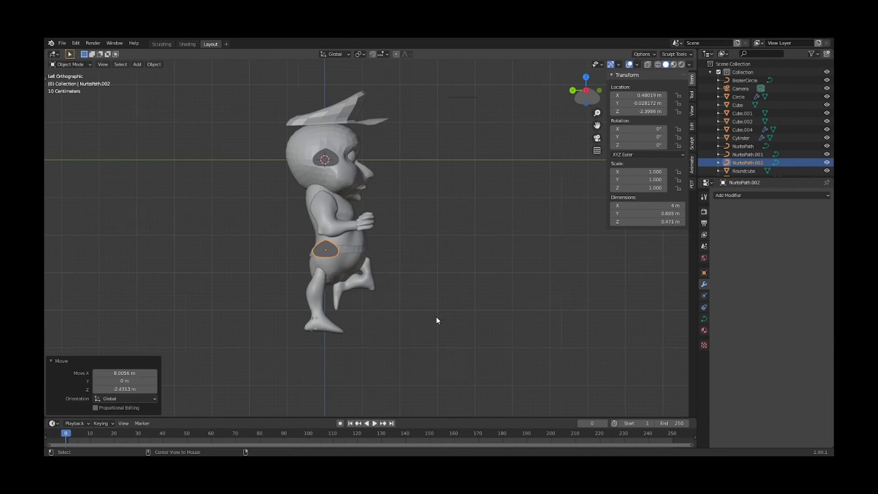
pyautogui.press('KP_1')
pyautogui.press('KP_3')
pyautogui.press('KP_1')
pyautogui.press('r')
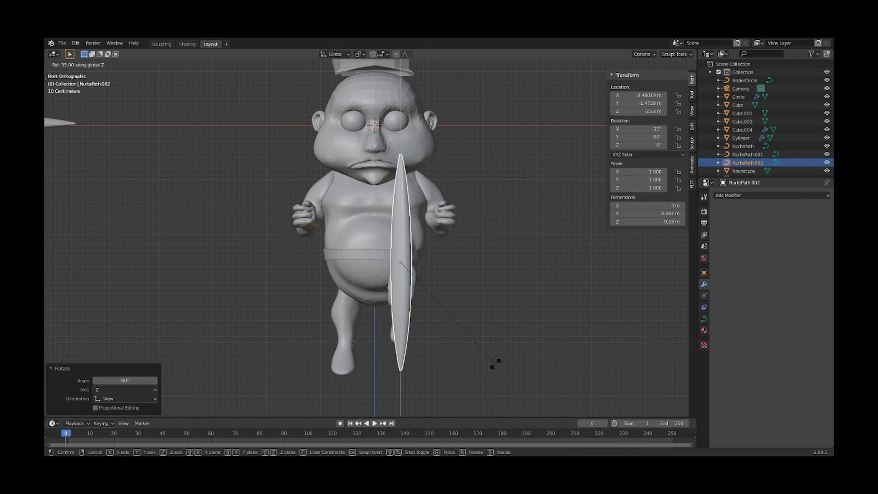
pyautogui.scroll(3, 412, 352)
pyautogui.press('ctrl+KP_3')
# - Move the tassel curve's control points to shape a pointed hanging strip
pyautogui.press('Tab')
pyautogui.press('g')
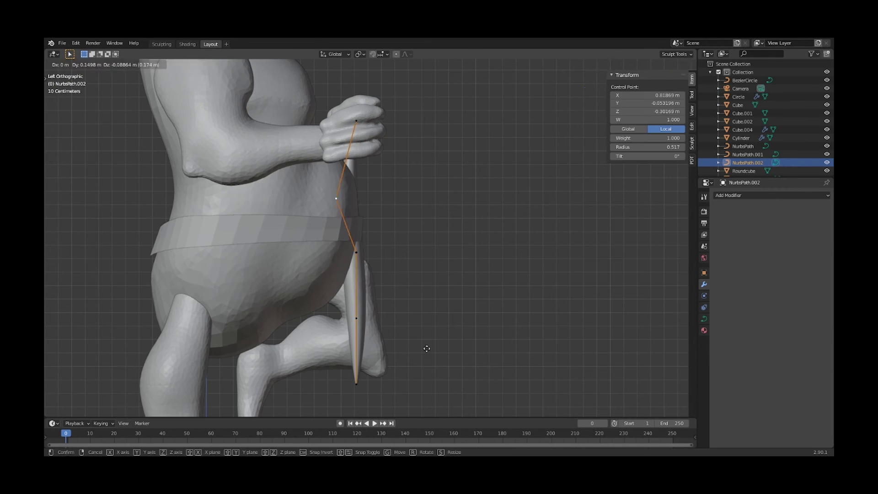
pyautogui.click(326, 317)
pyautogui.press('KP_1')
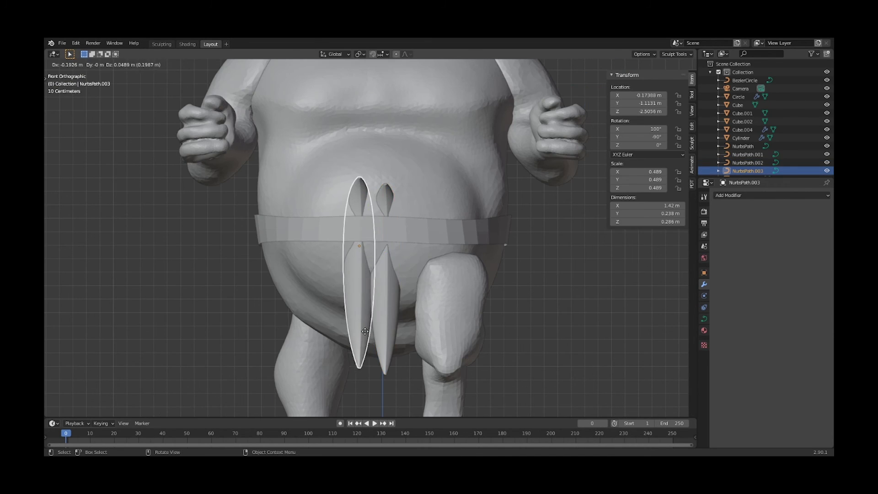
pyautogui.click(365, 331)
pyautogui.moveTo(364, 331); pyautogui.dragTo(412, 335, button='middle')
pyautogui.click(352, 258)
pyautogui.moveTo(352, 259); pyautogui.dragTo(379, 236, button='middle')
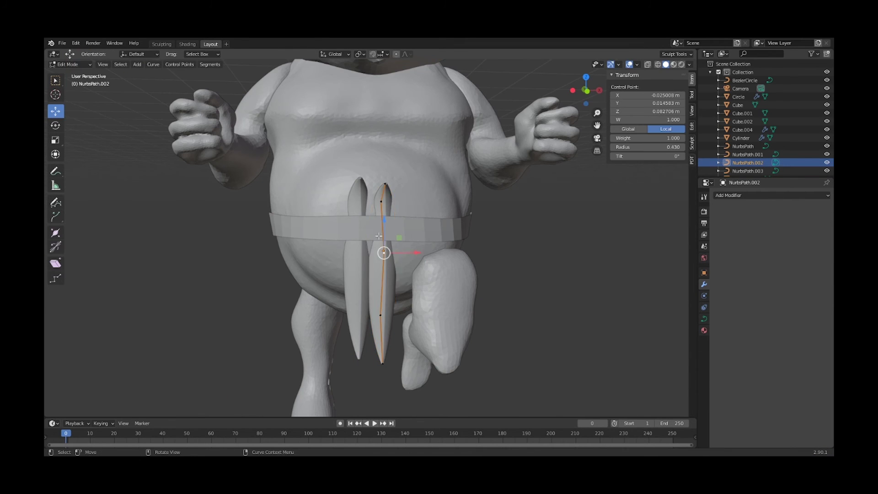
# - Shift the second tassel's point sideways so it sits beside the first
pyautogui.click(344, 272)
pyautogui.moveTo(343, 273)
pyautogui.mouseDown(button='middle')
pyautogui.moveTo(402, 221)
pyautogui.moveTo(386, 353)
pyautogui.moveTo(336, 151)
pyautogui.moveTo(489, 272)
pyautogui.moveTo(368, 249)
pyautogui.moveTo(369, 280)
pyautogui.mouseUp(button='middle')
pyautogui.press('g')
pyautogui.click(401, 221)
pyautogui.rightClick(402, 221)
pyautogui.press('Escape')
pyautogui.click(362, 133)
# - Save the file and line up the duplicated tassel beside the others
pyautogui.hotkey('ctrl', 's')
pyautogui.press('Tab')
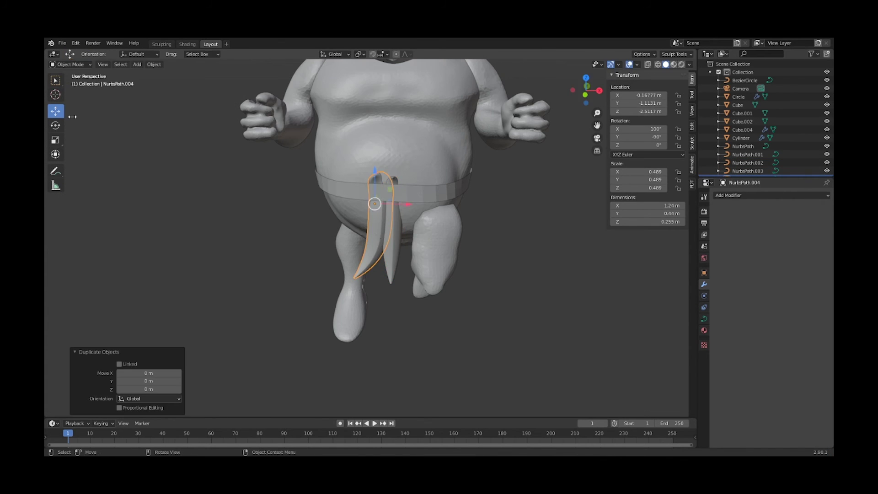
pyautogui.press('g')
pyautogui.click(192, 196)
pyautogui.keyDown('alt'); pyautogui.moveTo(192, 197); pyautogui.dragTo(325, 283, button='middle'); pyautogui.keyUp('alt')
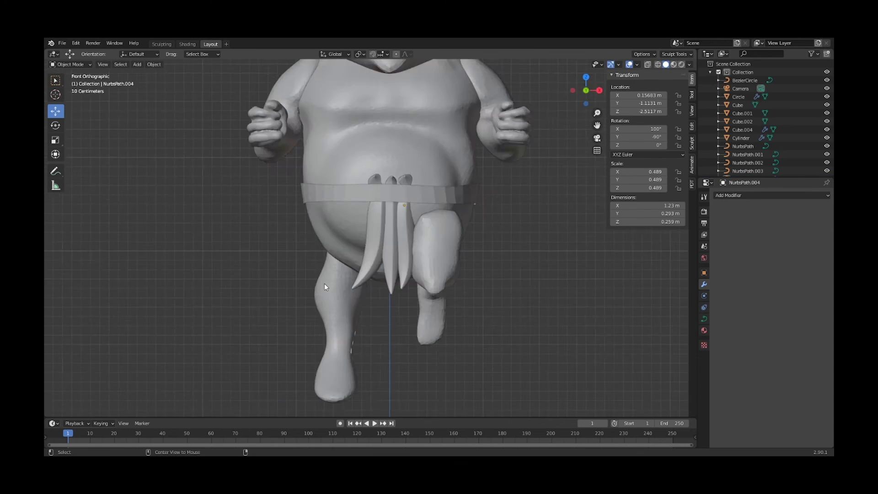
pyautogui.click(380, 256)
# - Pull the leftmost tassel's tip outward so the strip curves
pyautogui.press('Tab')
pyautogui.press('KP_Decimal')
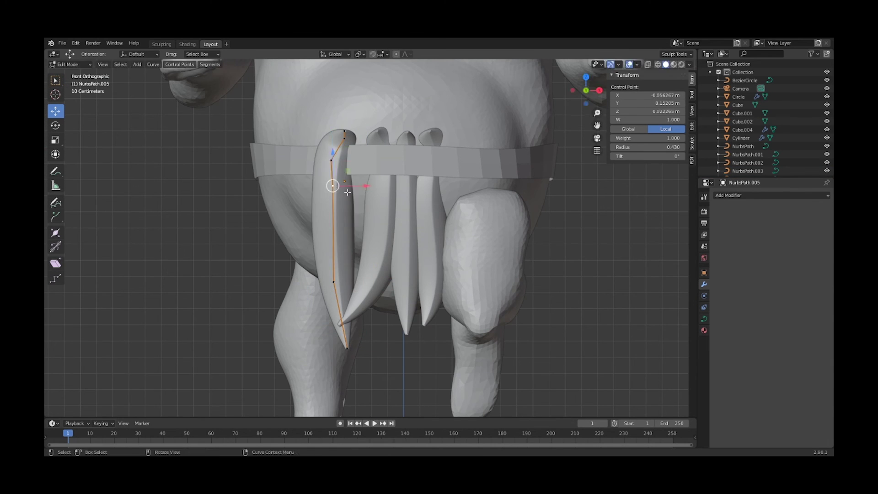
pyautogui.press('KP_3')
pyautogui.press('KP_1')
pyautogui.moveTo(355, 359); pyautogui.dragTo(370, 360)
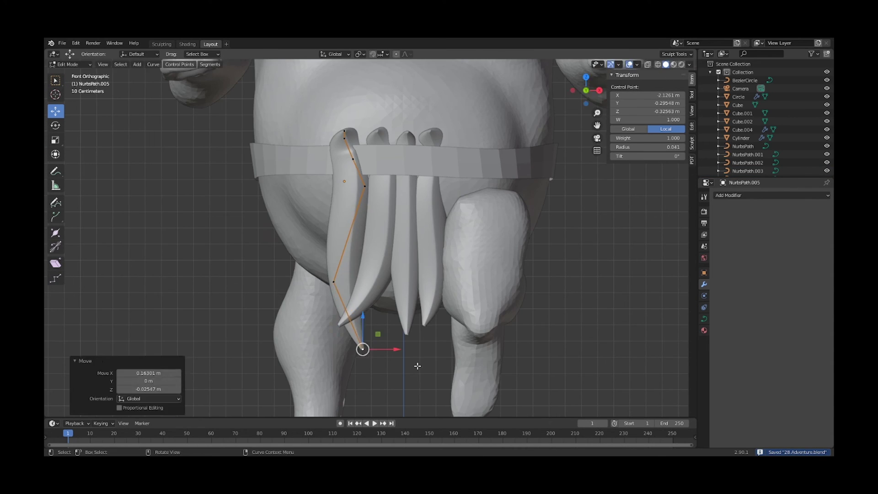
pyautogui.moveTo(268, 306); pyautogui.dragTo(385, 176, button='middle')
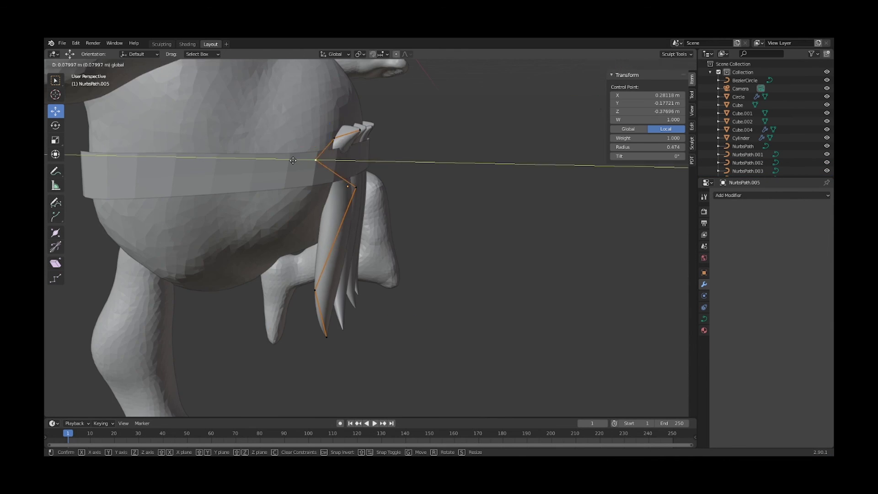
pyautogui.moveTo(226, 314); pyautogui.dragTo(320, 238, button='middle')
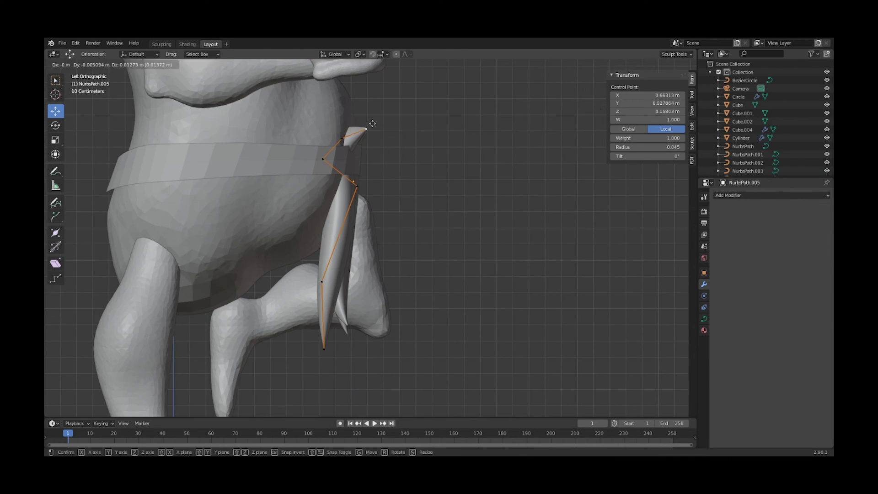
# - Tuck one tassel's top point in behind the belt along Y, then save
pyautogui.click(378, 227)
pyautogui.press('g')
pyautogui.press('y')
pyautogui.moveTo(378, 226)
pyautogui.mouseDown(button='middle')
pyautogui.moveTo(386, 211)
pyautogui.moveTo(479, 226)
pyautogui.moveTo(366, 206)
pyautogui.mouseUp(button='middle')
pyautogui.click(385, 210)
pyautogui.scroll(-5, 385, 211)
pyautogui.hotkey('ctrl', 's')
# - Move another tassel's top point front-to-back along Y and save the file
pyautogui.scroll(5, 365, 206)
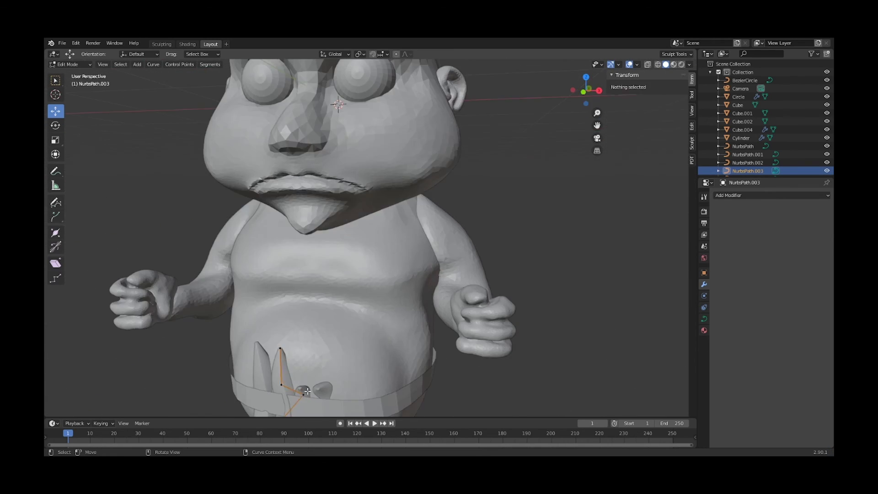
pyautogui.click(297, 293)
pyautogui.press('g')
pyautogui.press('y')
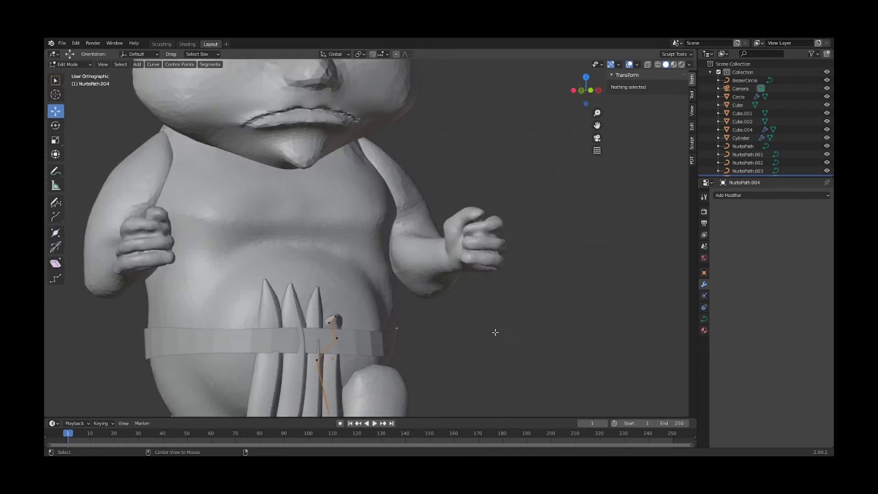
pyautogui.moveTo(302, 288); pyautogui.dragTo(384, 311, button='middle')
pyautogui.hotkey('ctrl', 's')
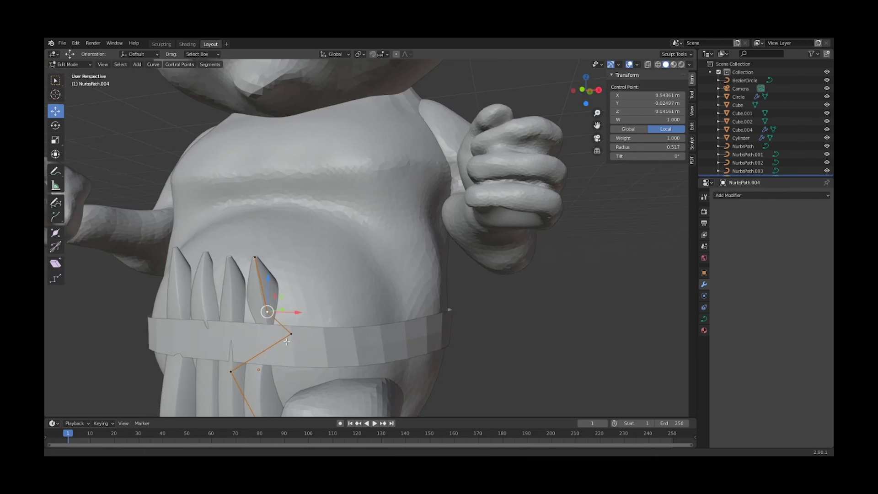
pyautogui.scroll(-4, 361, 284)
pyautogui.moveTo(360, 284); pyautogui.dragTo(274, 229, button='middle')
pyautogui.click(187, 44)
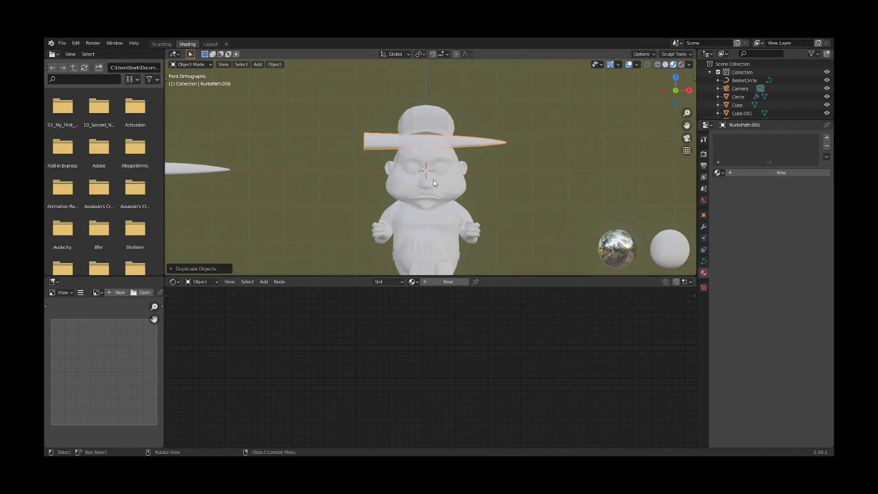